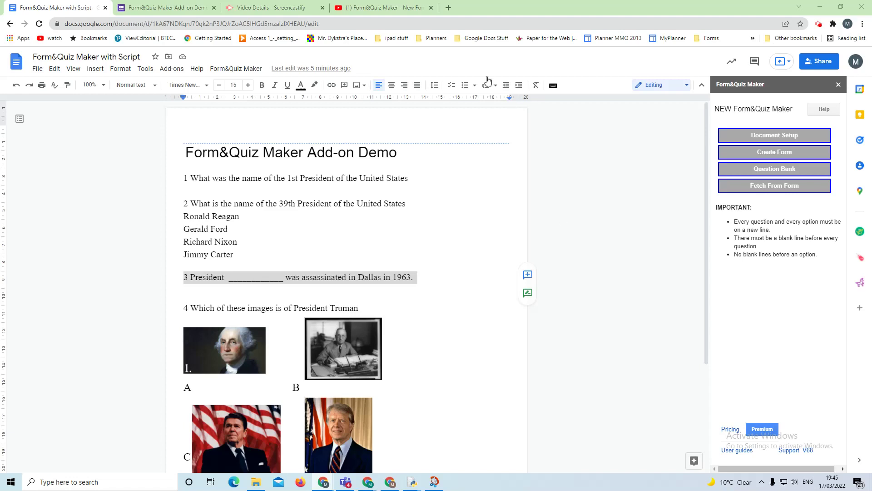
Below question 1, add the George Washington image URL, the accepted name variants, the feedback "It was George Washington" and the points value 2
scroll(441, 215, down, 2)
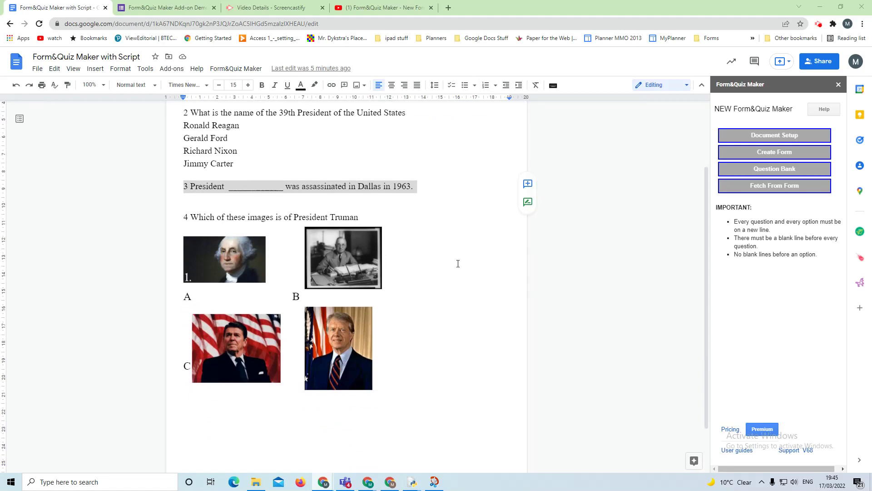
scroll(458, 259, up, 1)
scroll(464, 259, up, 1)
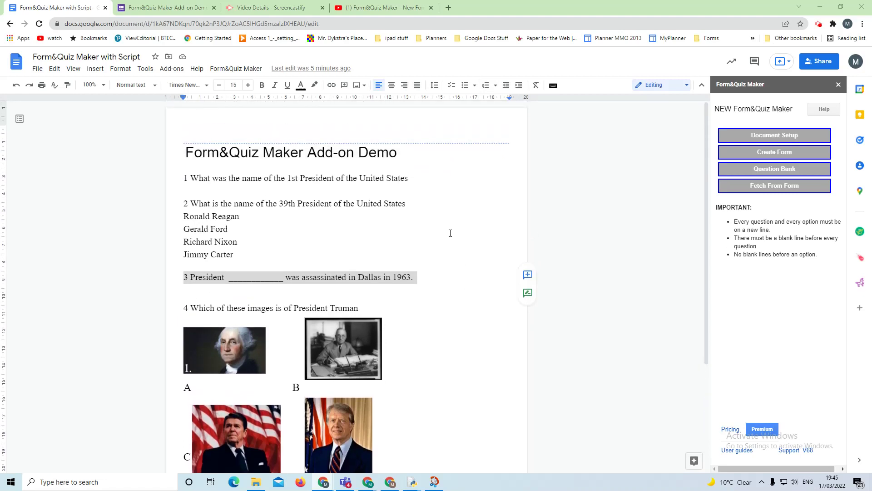
scroll(450, 233, down, 2)
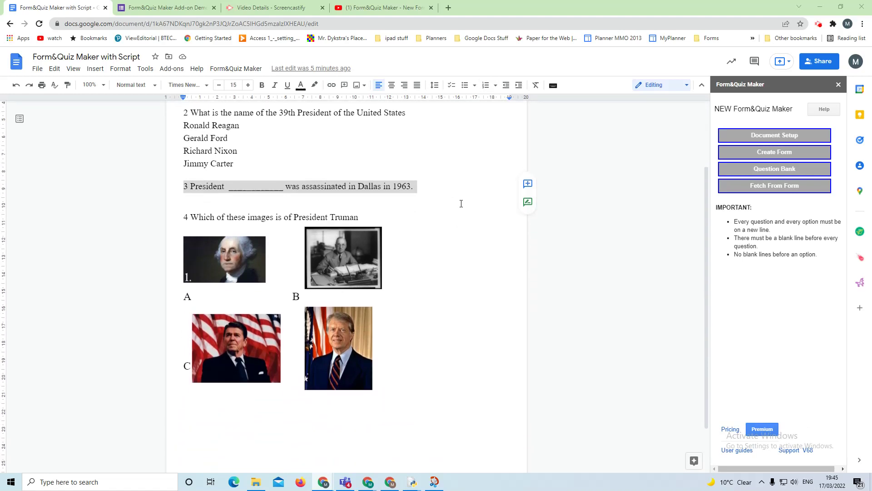
scroll(461, 201, up, 1)
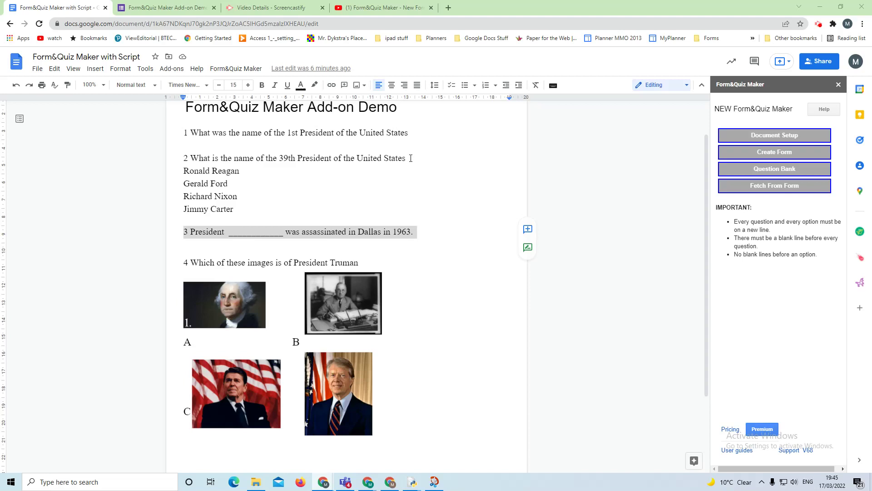
scroll(344, 215, up, 1)
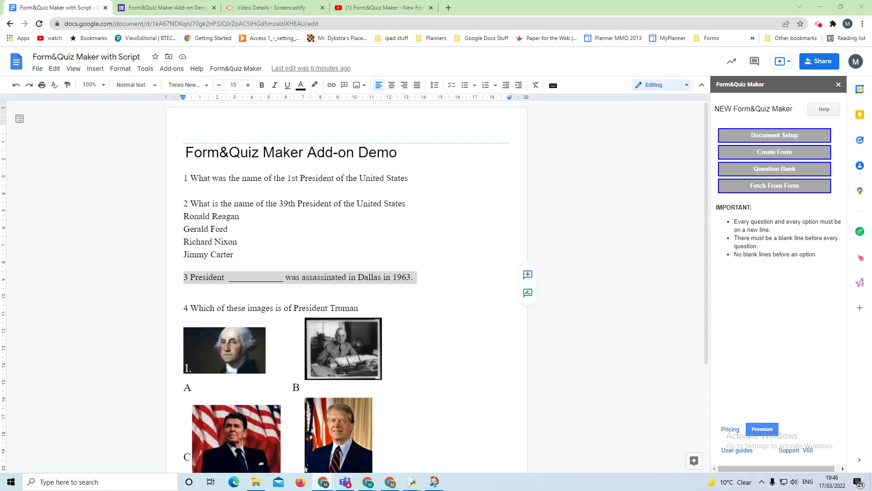
double_click(192, 189)
text(https://upload.wikimedia.org/wikipedia/commons/4/46/01_george_washington-1-.jpg George Washington; Washington; President Washington; President George Washington It was George Washington 2)
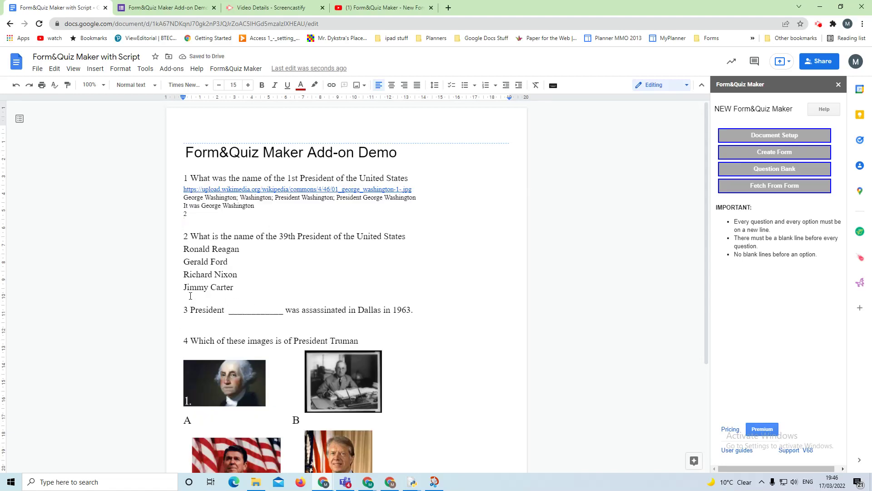
Below question 2's options, add the Jimmy Carter portrait URL, a "Well done" feedback line, "Jimmy Carter was the 39th President" and the points value 3
double_click(208, 299)
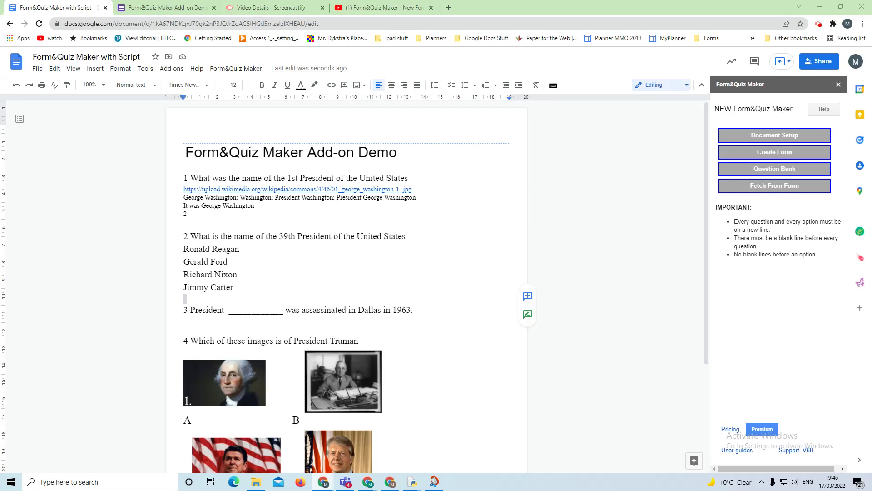
click(196, 318)
click(188, 298)
text(https://upload.wikimedia.org/wikipedia/commons/thumb/5/5a/JimmyCarterPortrait2.jpg/800px-JimmyCarterPortrait2.jpg Well done The 39th President was Jimmy Carter Jimmy Carter was the 39th President 3)
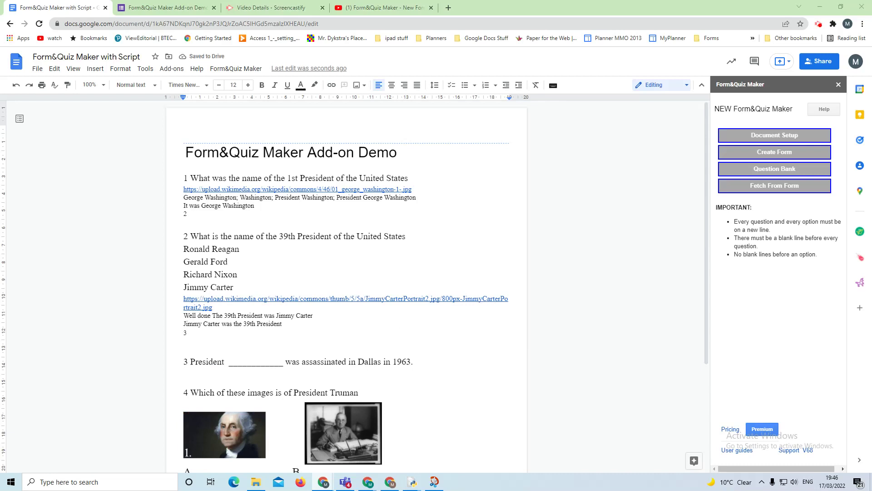
Below question 3, add "John F Kennedy; John Kennedy; Kennedy", the feedback "It was President John F Kennedy" and the points value 2
scroll(268, 233, down, 3)
click(188, 237)
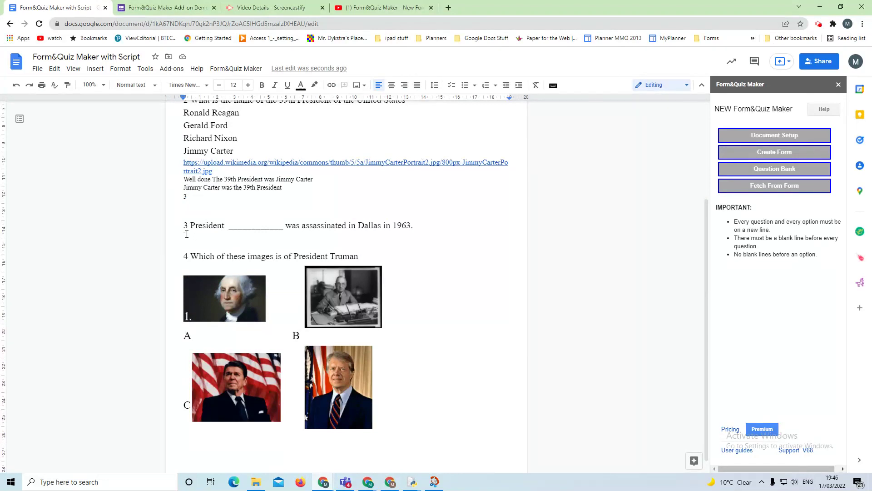
text(John F Kennedy; John Kennedy; Kennedy It was President John F Kennedy 2)
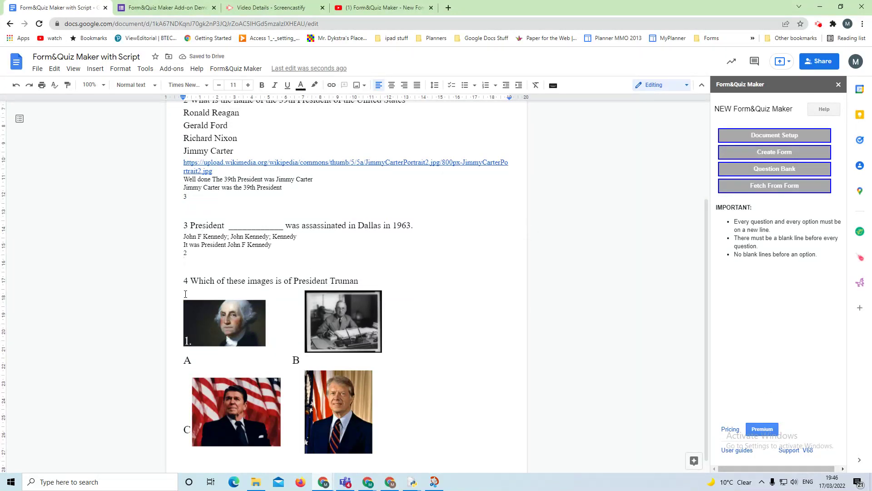
Delete the four president pictures and their option letters below question 4
drag(184, 292, 185, 443)
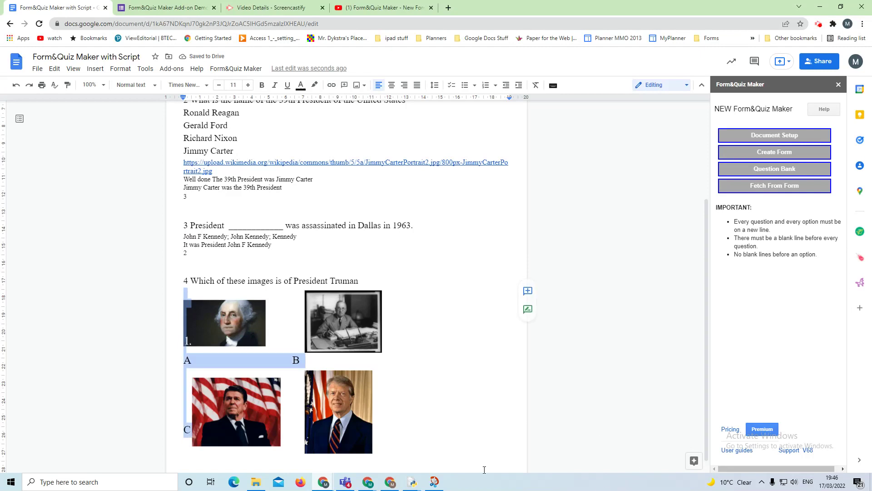
key(Delete)
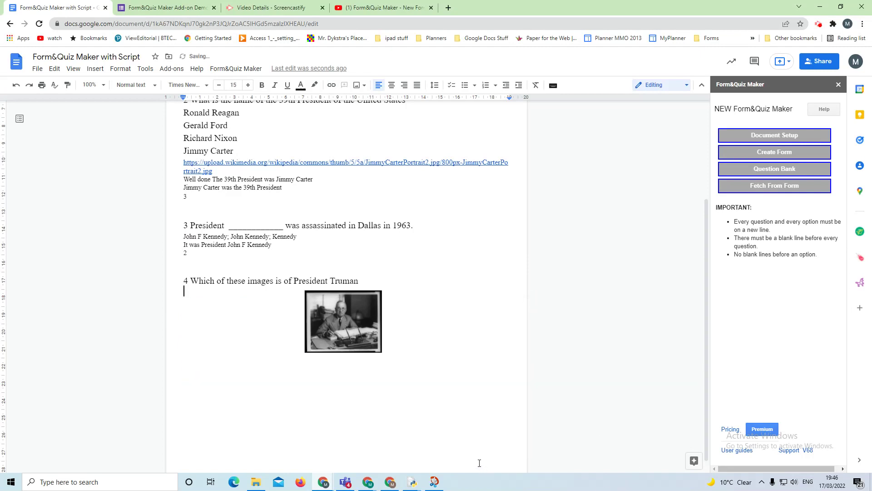
click(363, 344)
key(Delete)
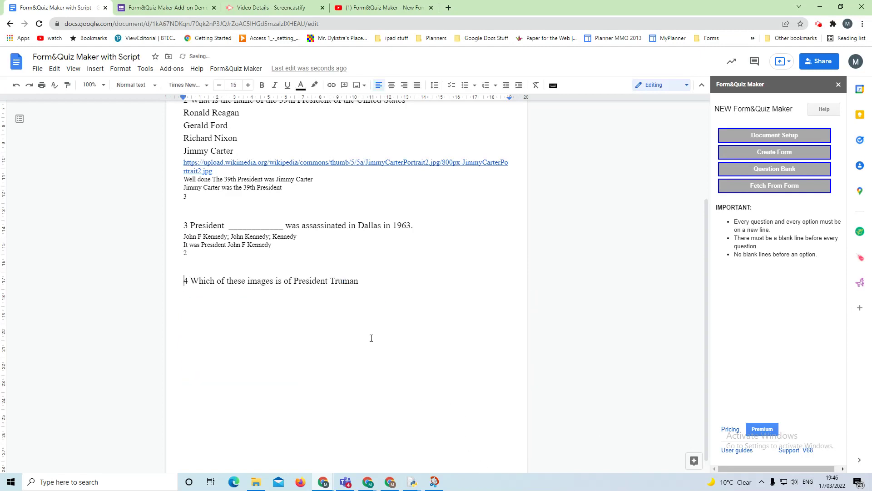
Below question 4, add options a to d, the four Wikimedia image URLs, the two feedback lines about picture B and the points value 4
click(178, 294)
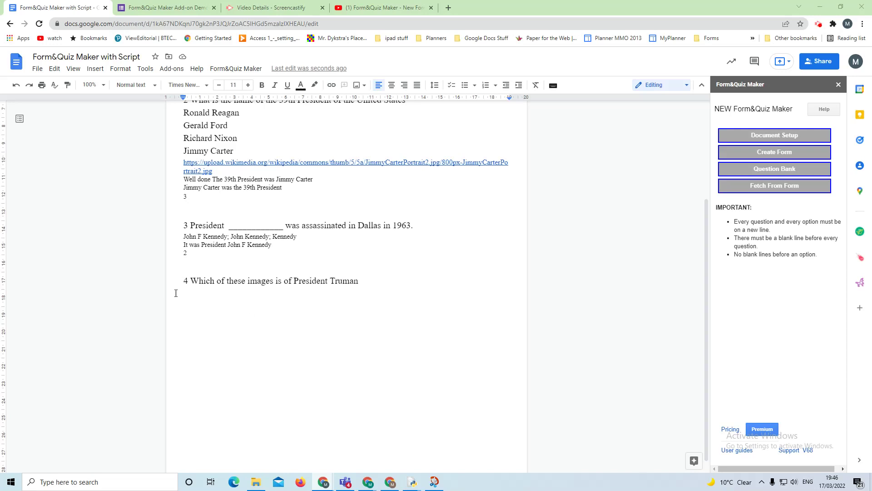
click(195, 295)
text(a b c d https://upload.wikimedia.org/wikipedia/commons/4/46/01_george_washington-1-.jpg https://upload.wikimedia.org/wikipedia/commons/1/10/Harry_Truman_at_desk.png https://upload.wikimedia.org/wikipedia/commons/1/16/President_Reagan_speaking_in_Minneapolis_1982.jpg https://upload.wikimedia.org/wikipedia/commons/thumb/5/5a/JimmyCarterPortrait2.jpg/800px-JimmyCarterPortrait2.jp Well done Picture B was President Truman, A was George Wshington, C was Ronald Reagan, D was Jimmy Carter Picture B was President Truman, A was George Wshington, C was Ronald Reagan, D was Jimmy Carter 4)
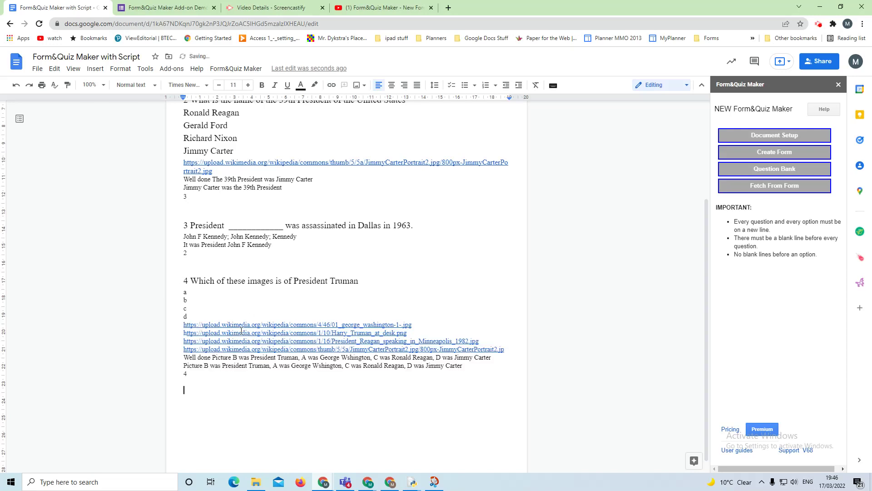
Review the image URLs, answers, feedback lines and points values under all four questions
scroll(322, 355, up, 2)
scroll(322, 350, up, 2)
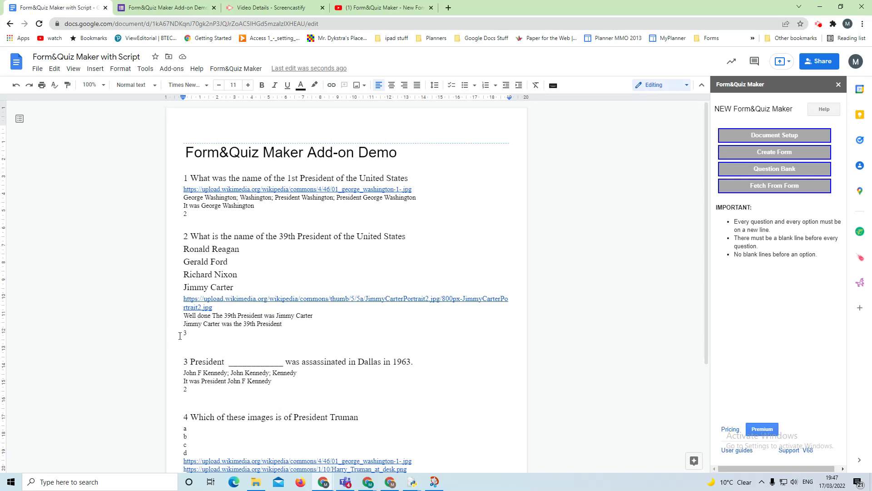
scroll(223, 309, down, 2)
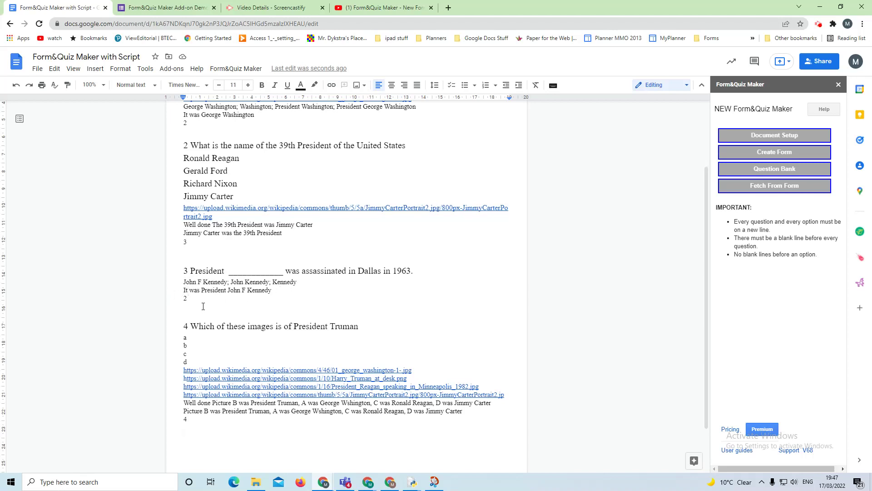
scroll(253, 322, down, 1)
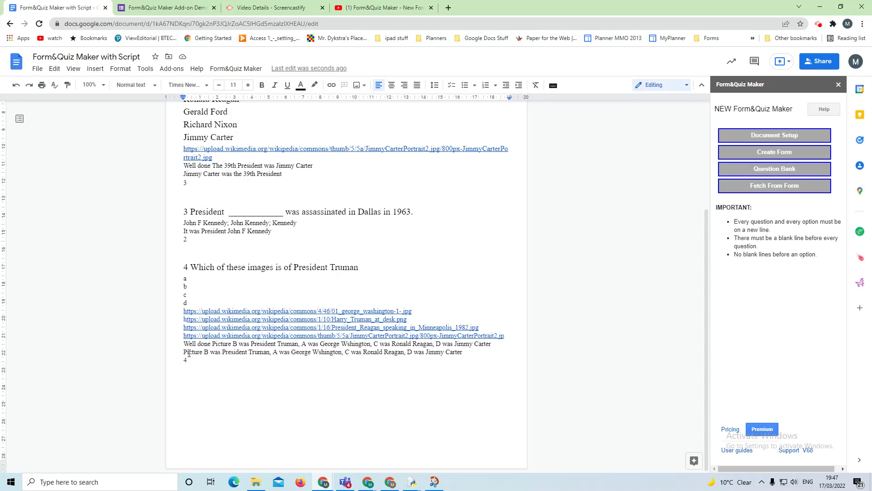
scroll(244, 331, up, 3)
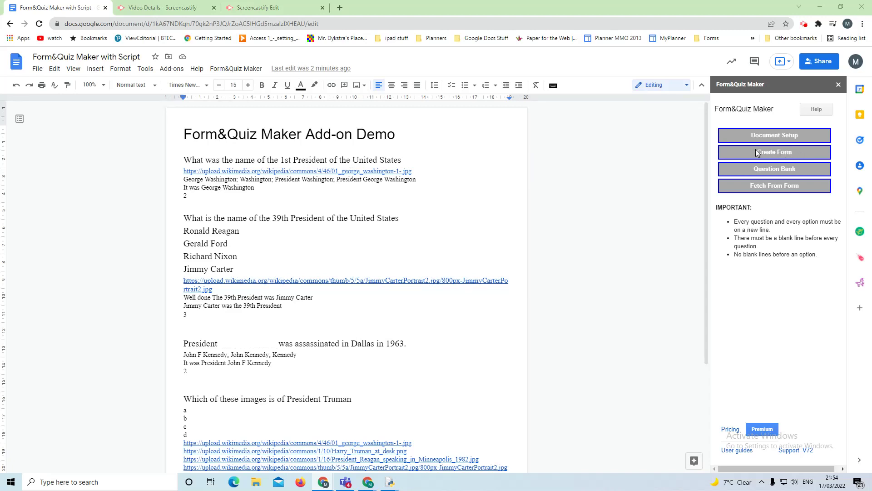
Open the Document Setup options and add the Form title markup before the heading "Form&Quiz Maker Add-on Demo"
click(764, 135)
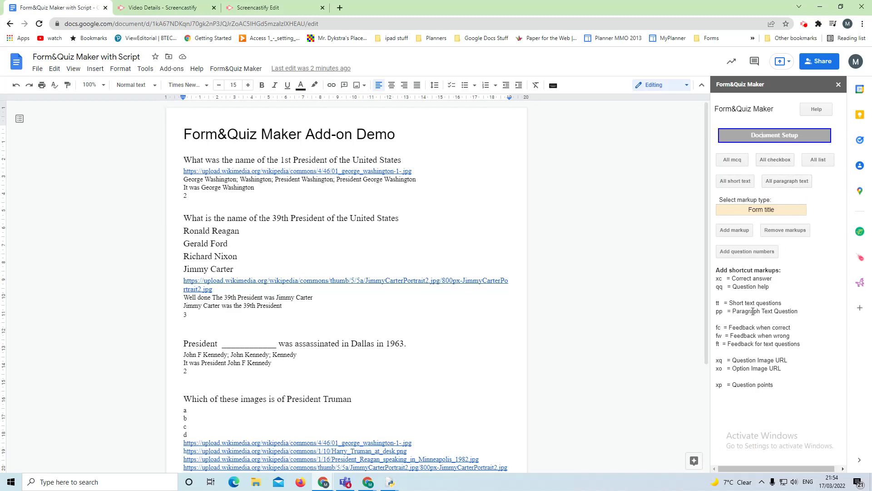
click(787, 211)
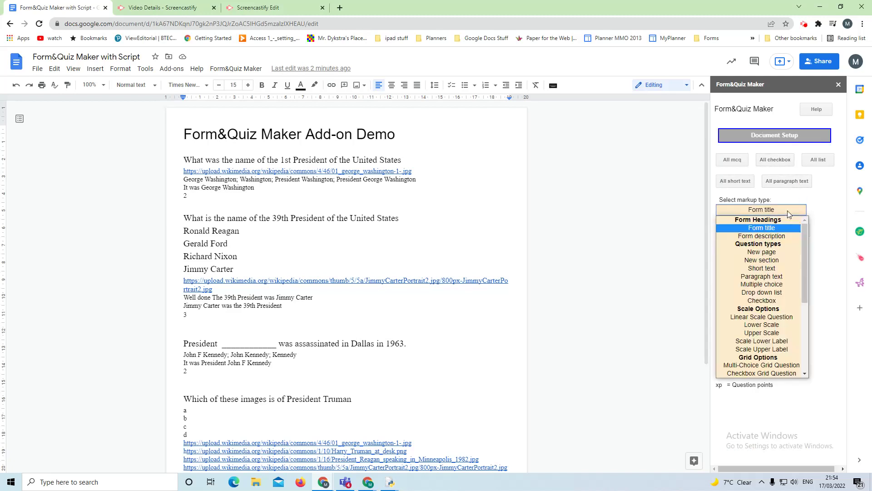
click(784, 209)
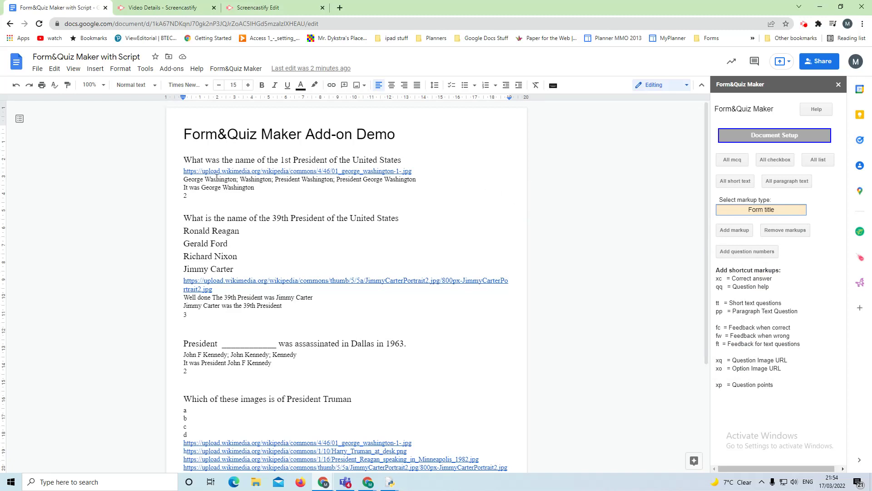
click(184, 134)
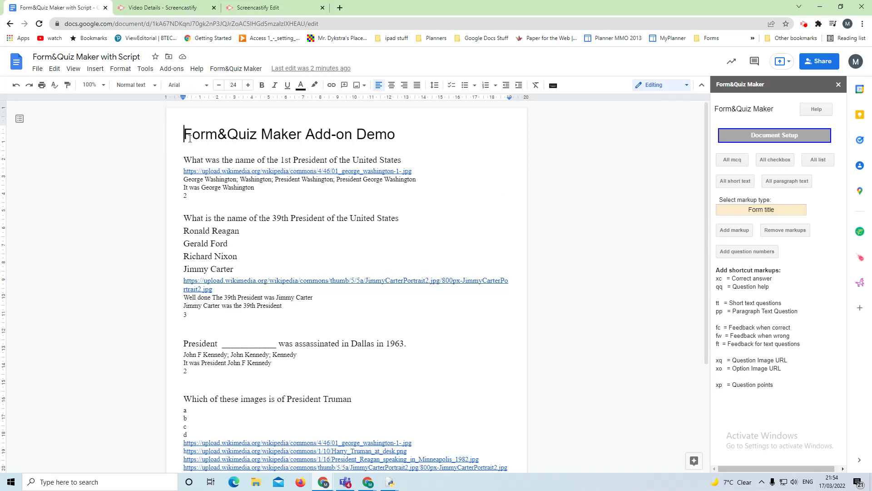
click(732, 230)
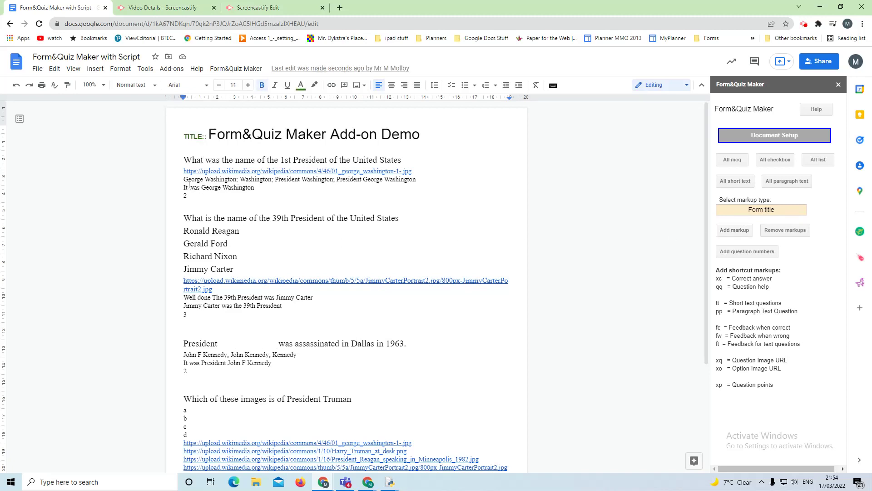
Mark the 1st President question as short text, its link as the question image URL and its name variants as the correct answer
click(184, 159)
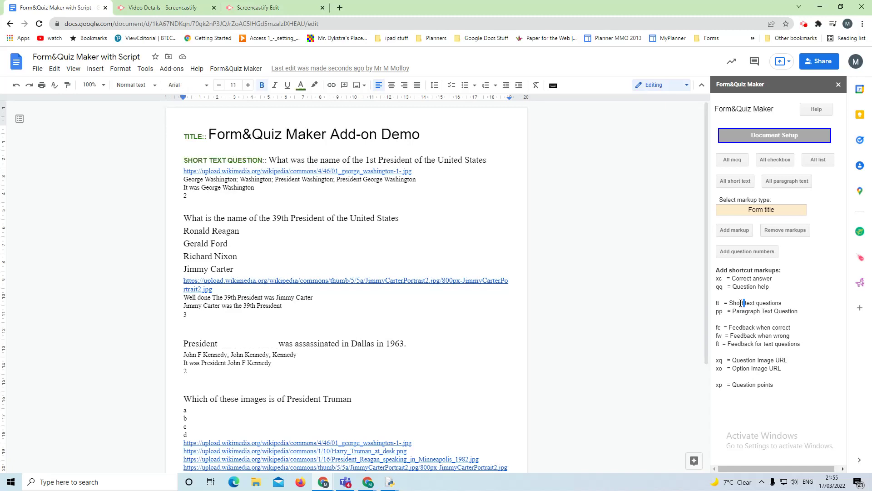
click(180, 172)
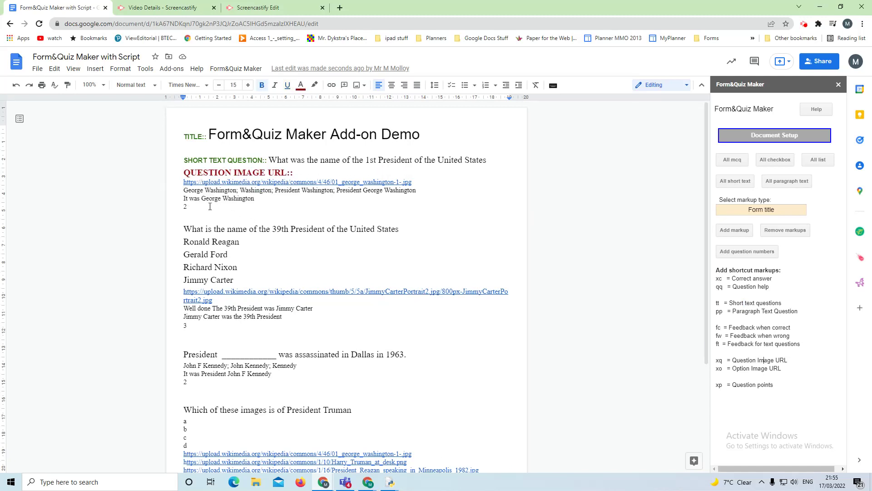
click(183, 191)
text(xc)
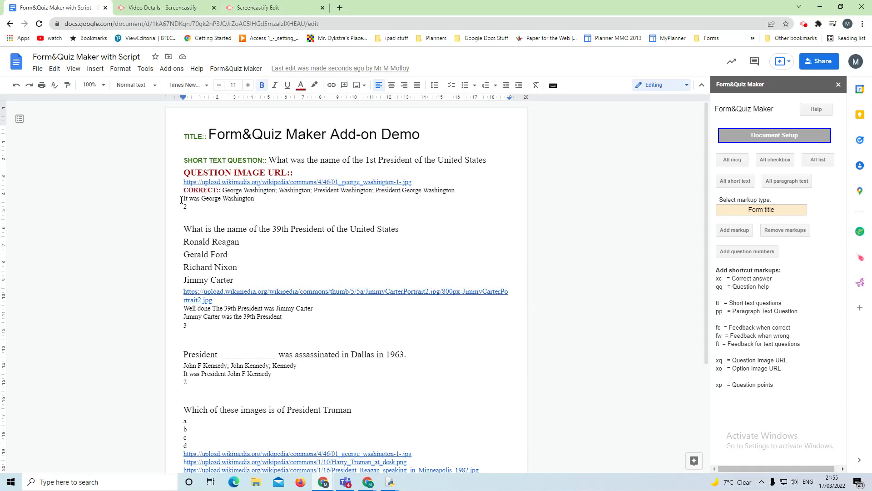
Mark "It was George Washington" as feedback for text questions and the 2 beneath it as question points
click(185, 198)
text(ft)
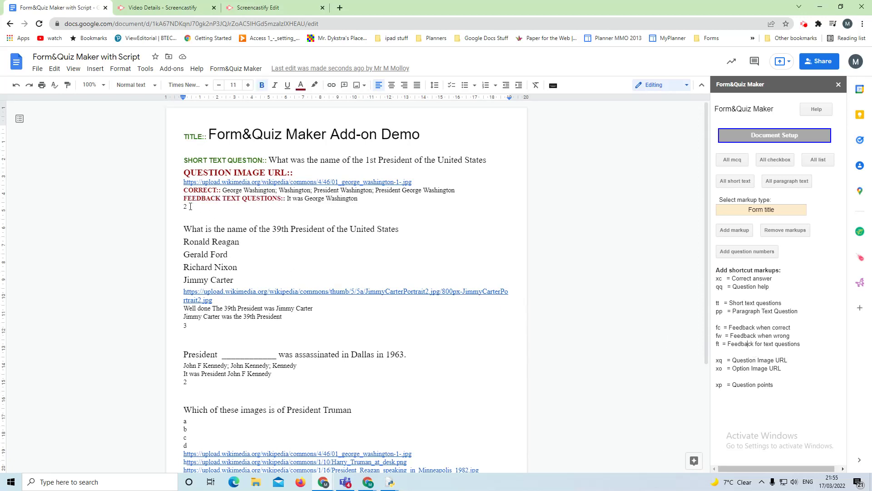
click(185, 205)
text(xp)
In the 39th President question, mark Jimmy Carter as the correct answer and the portrait link as the question image URL
click(184, 280)
click(736, 279)
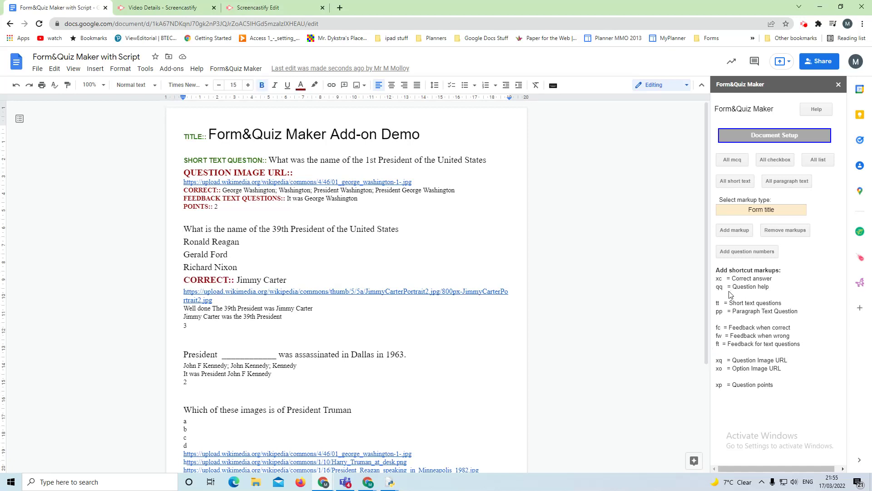
click(184, 292)
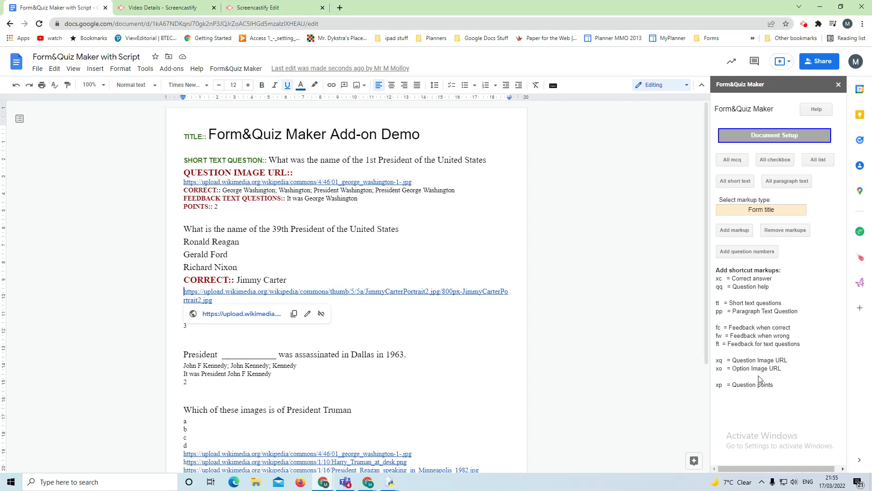
click(746, 361)
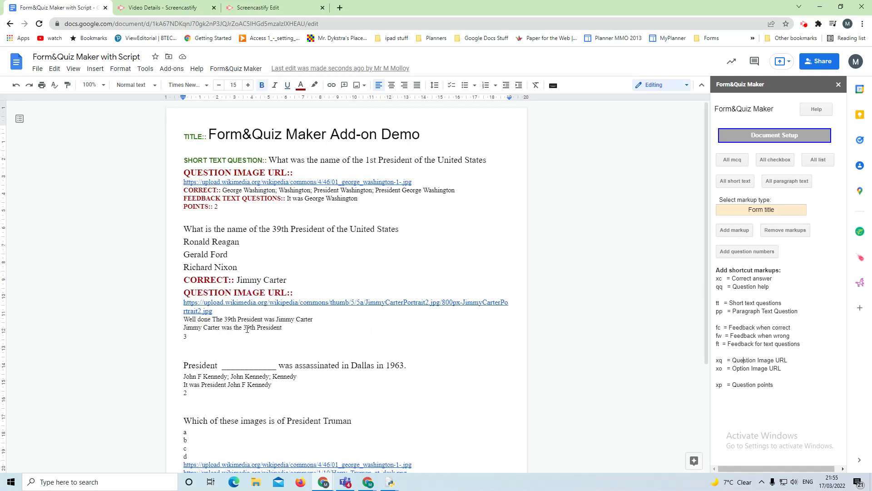
Mark the 39th President question's two feedback lines as feedback when correct and feedback when wrong, and the 3 as question points
click(186, 319)
click(745, 327)
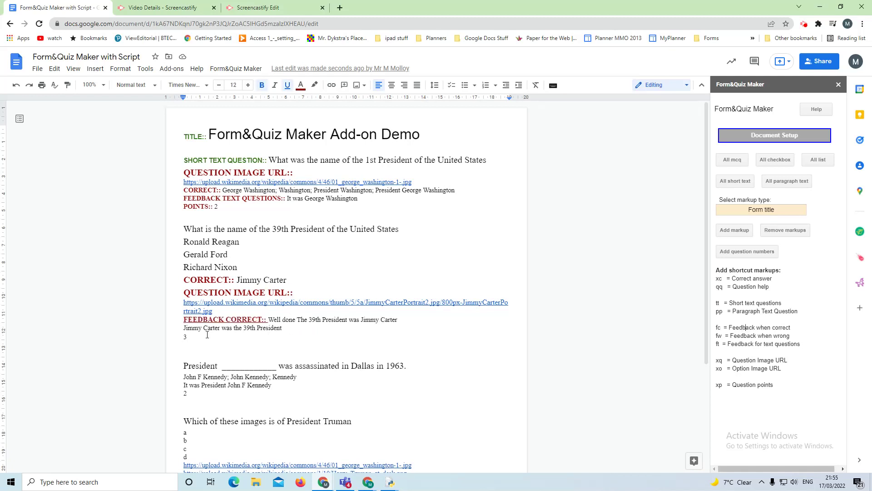
click(184, 327)
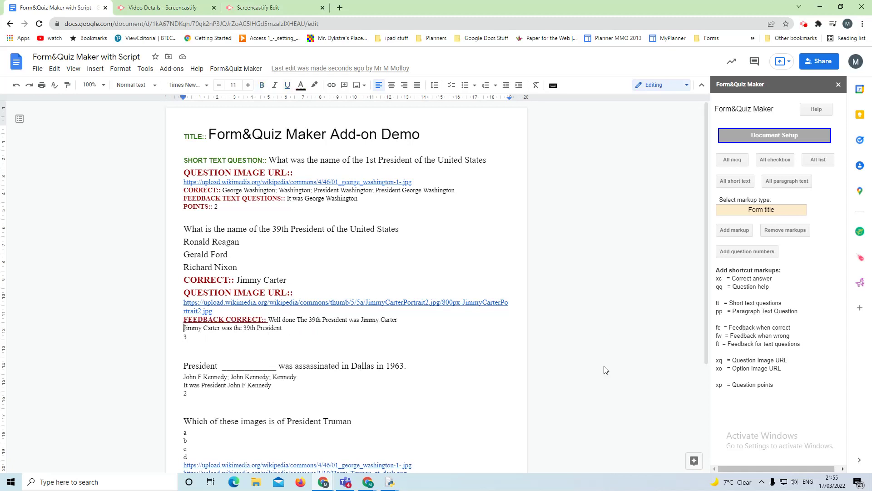
click(745, 336)
click(180, 337)
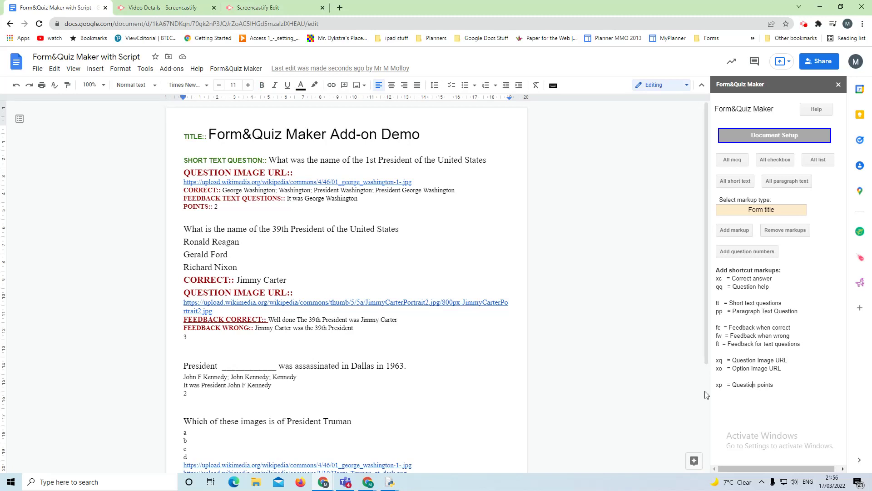
scroll(291, 339, down, 3)
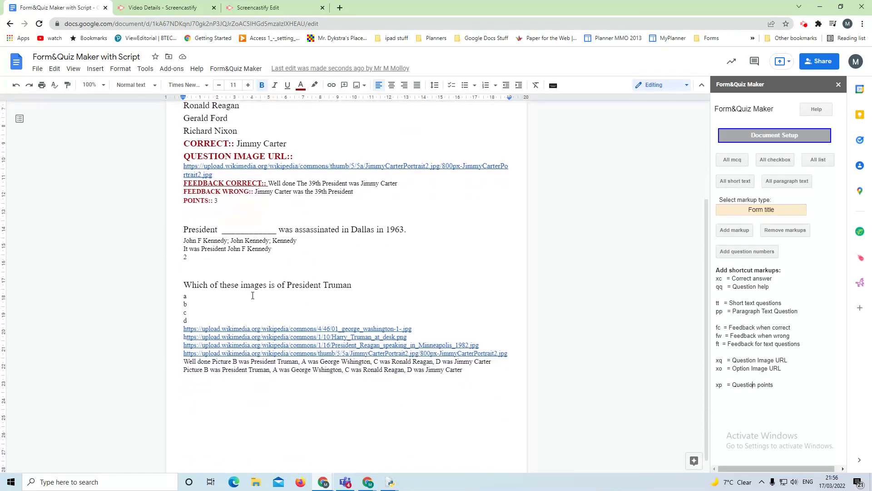
Mark the Dallas 1963 question as short text, its Kennedy name variants as correct, the line beneath as text feedback and the 2 as points
click(183, 229)
click(745, 302)
click(183, 238)
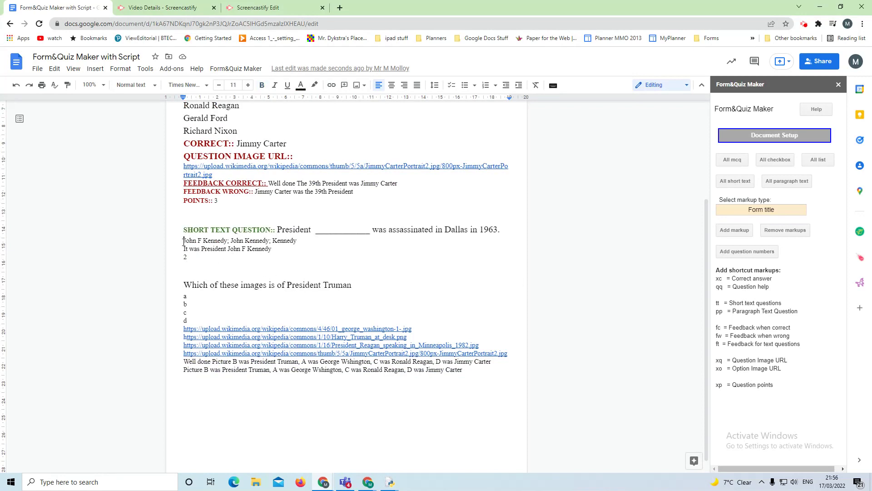
click(733, 278)
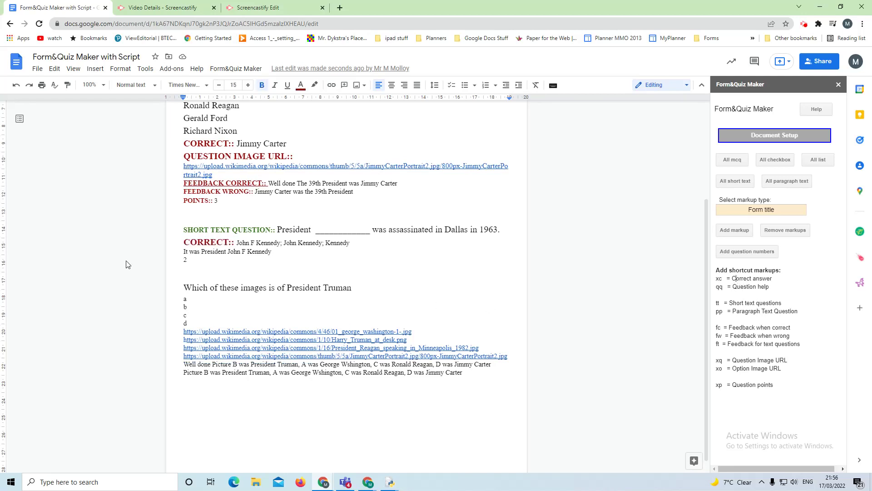
click(183, 251)
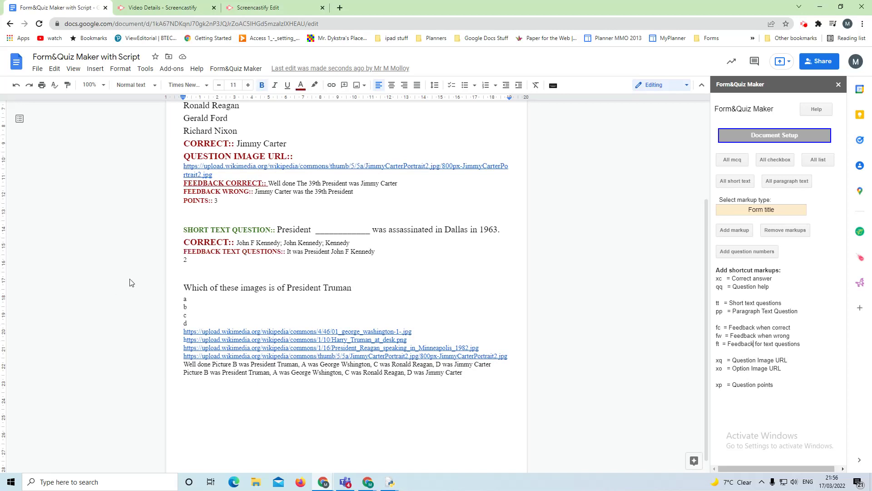
click(182, 258)
In the President Truman question, mark option b as the correct answer and each of the four links as an option image URL
click(182, 305)
click(183, 332)
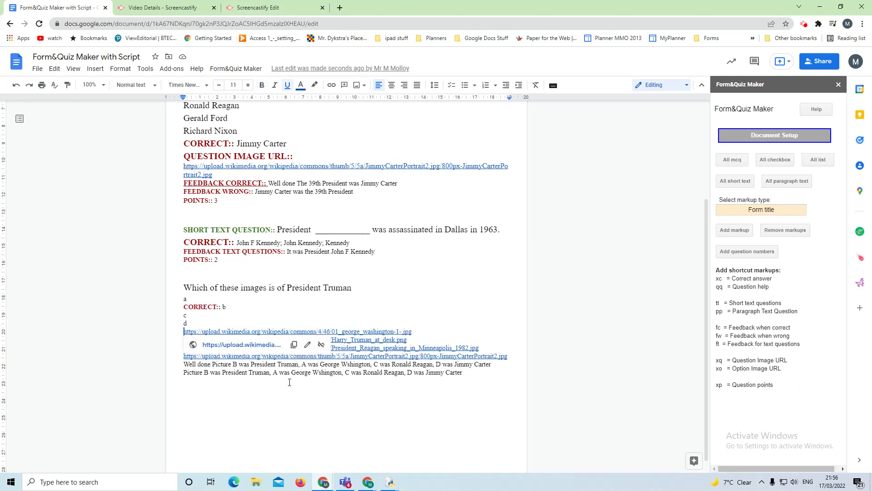
click(754, 370)
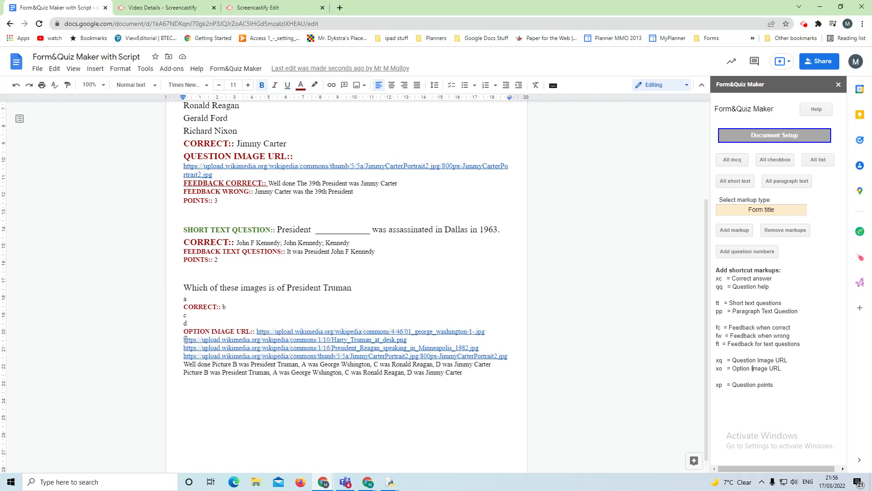
click(184, 341)
click(761, 368)
click(183, 347)
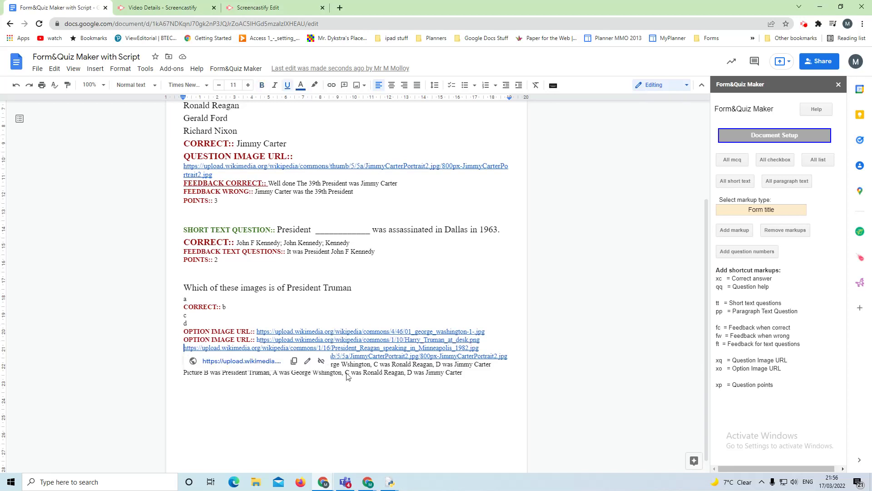
click(733, 368)
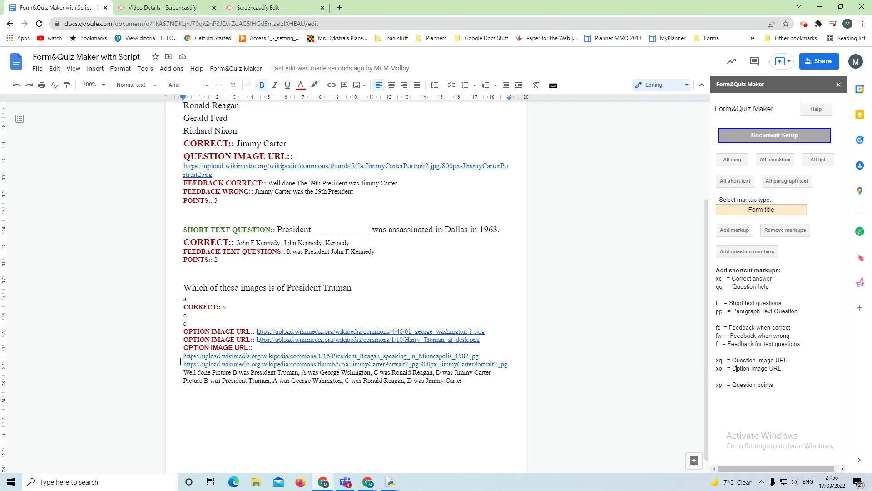
click(184, 364)
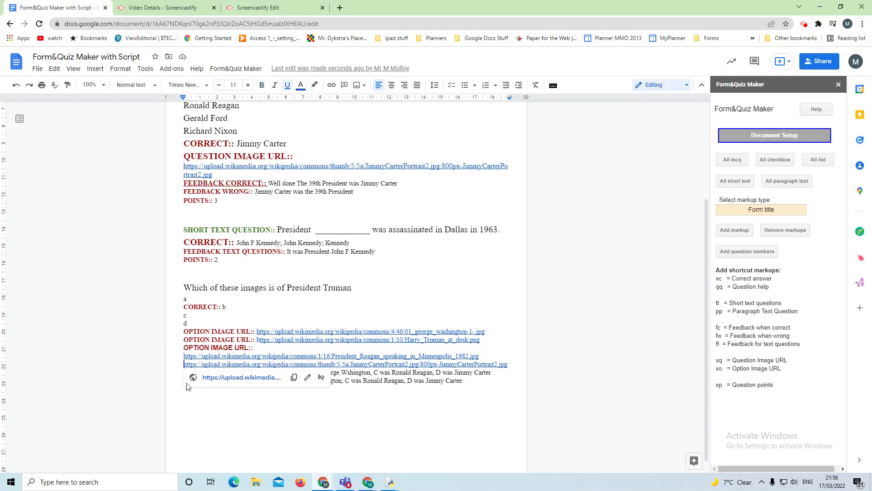
click(746, 368)
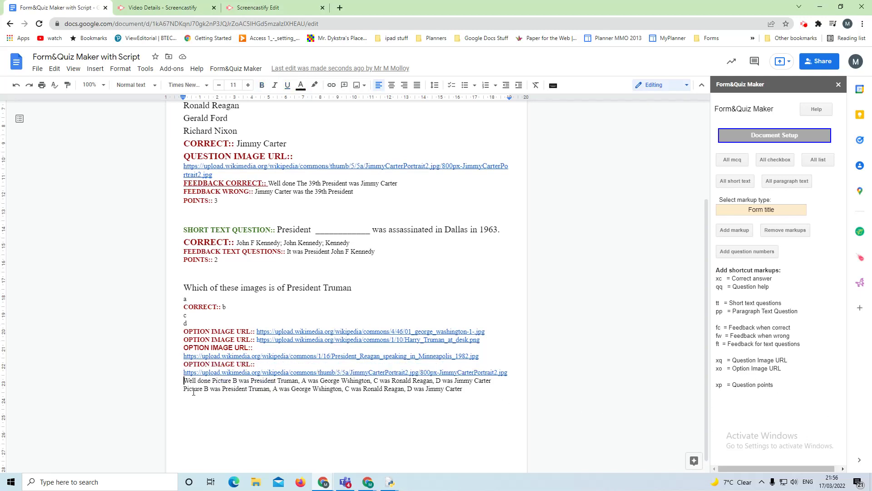
Mark the Truman question's "Well done" line as feedback when correct and the last line as feedback when wrong
click(747, 327)
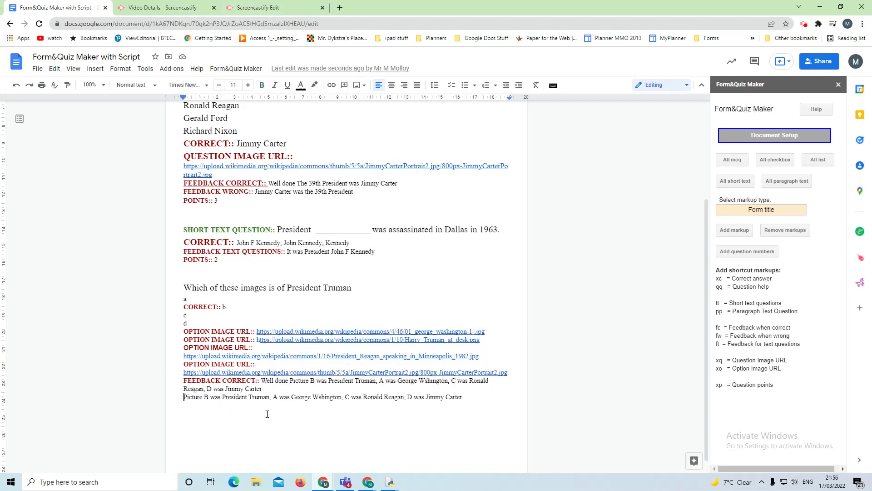
click(749, 335)
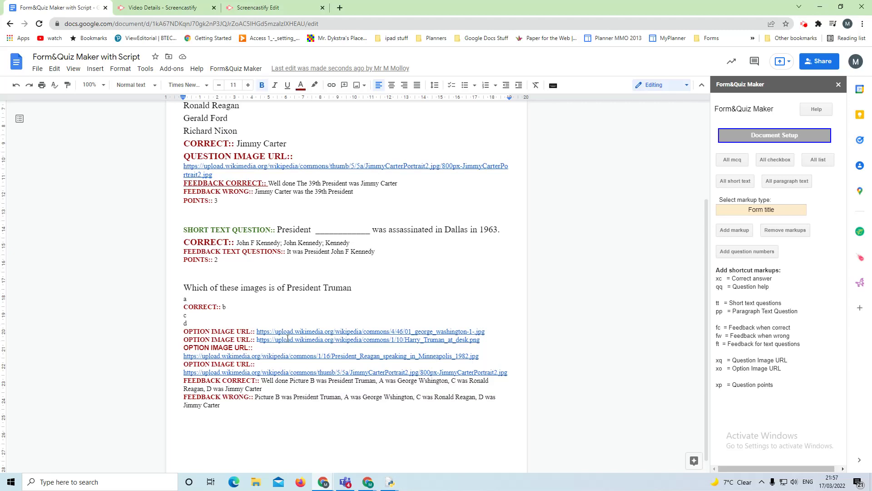
Mark all questions that still lack a question type as multiple choice in one go
scroll(184, 290, up, 3)
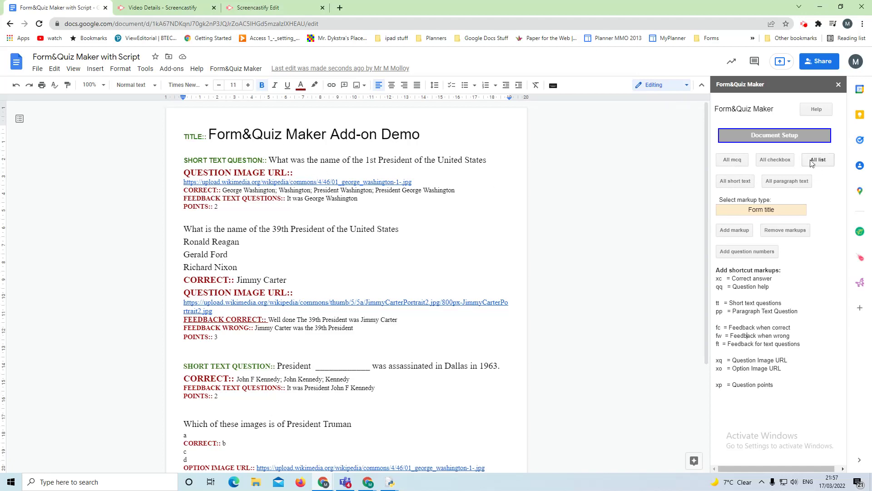
click(733, 161)
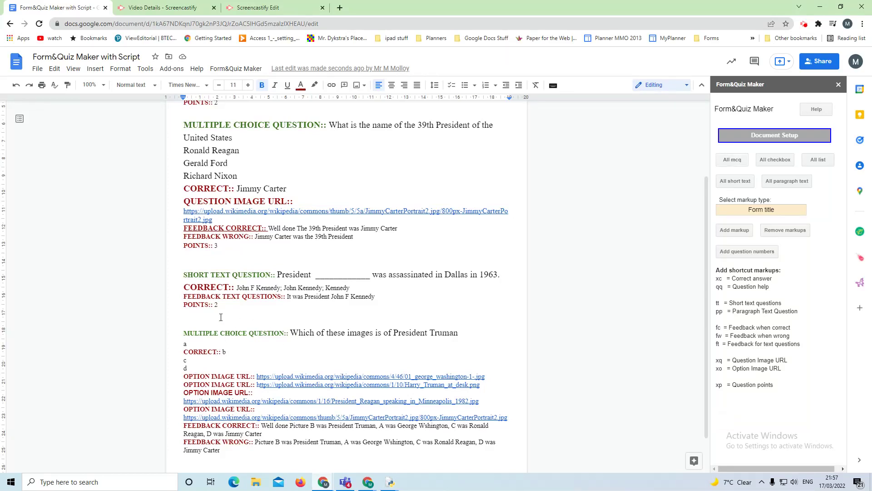
scroll(255, 287, up, 2)
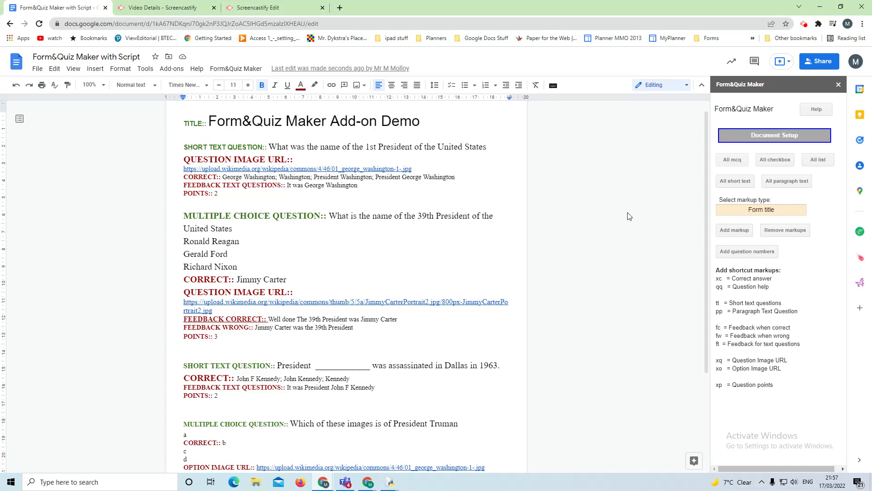
Finish the document setup and create the quiz form from the marked-up document with the preset form settings
scroll(495, 273, down, 3)
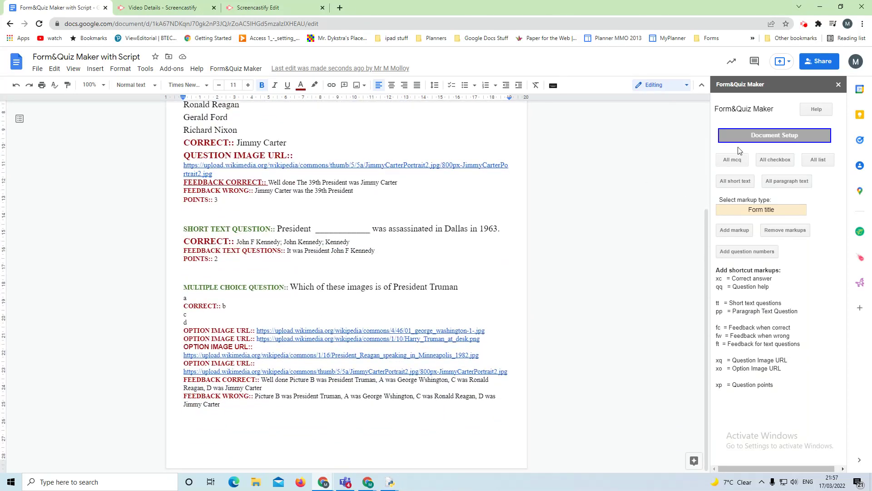
click(749, 137)
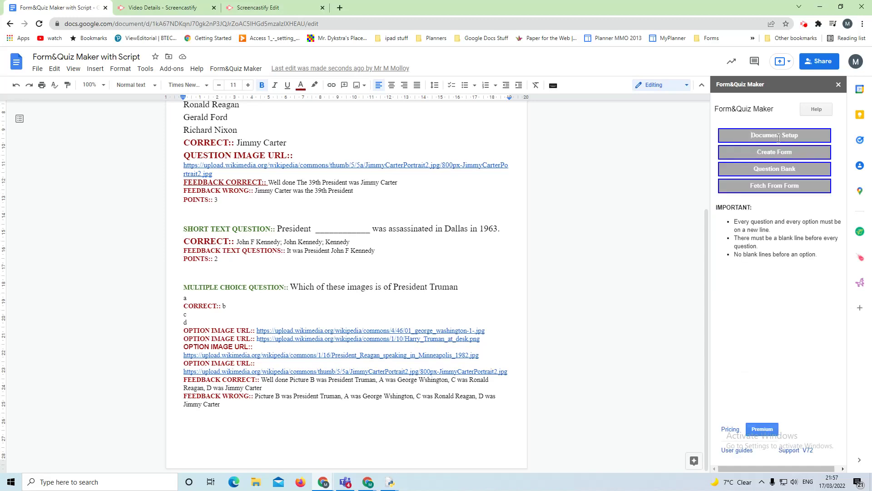
click(792, 153)
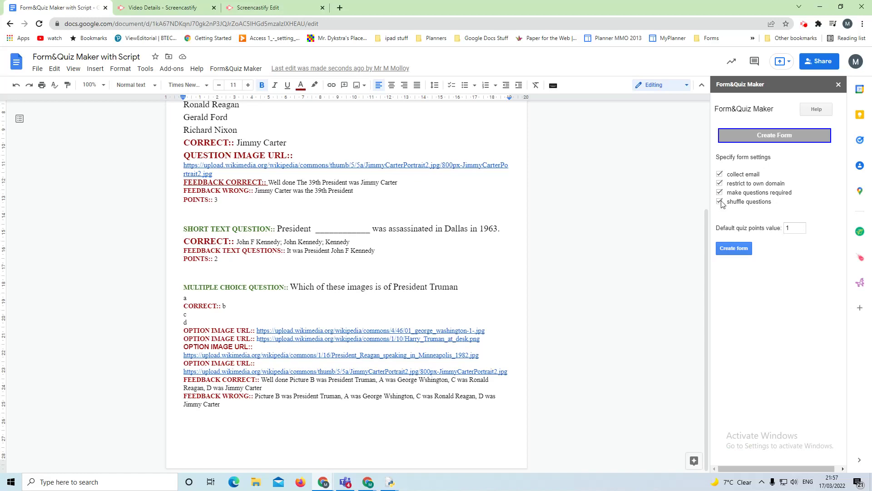
click(735, 249)
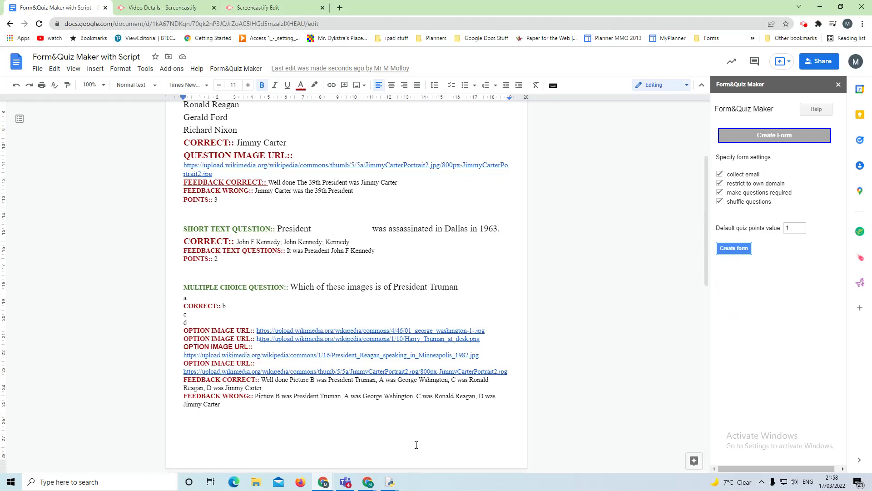
Open the new form for editing through the Form edit view link at the end of the document
scroll(385, 403, down, 3)
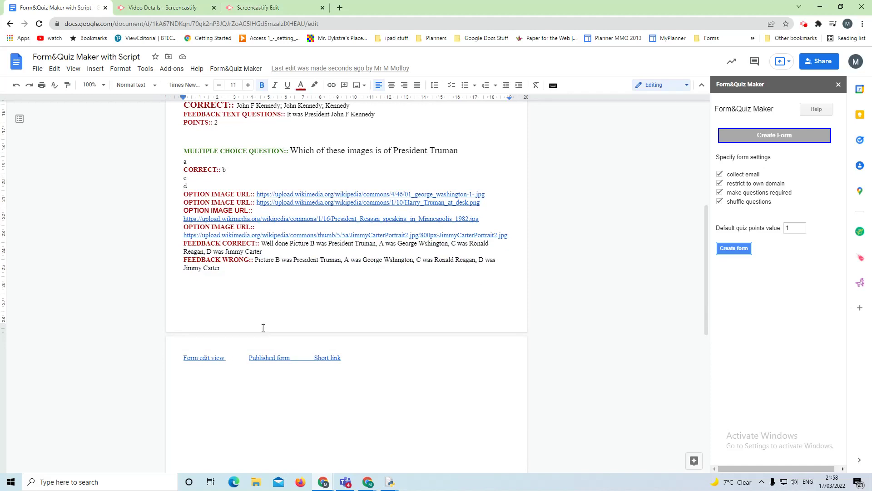
click(194, 359)
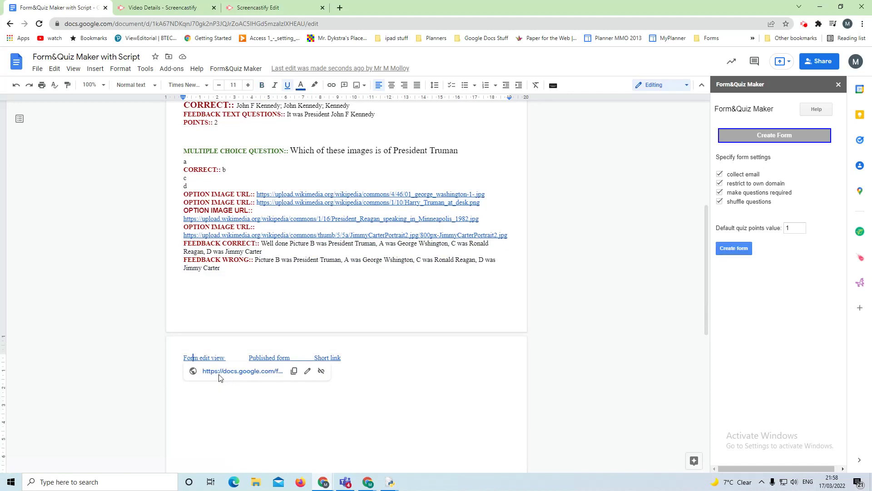
click(220, 372)
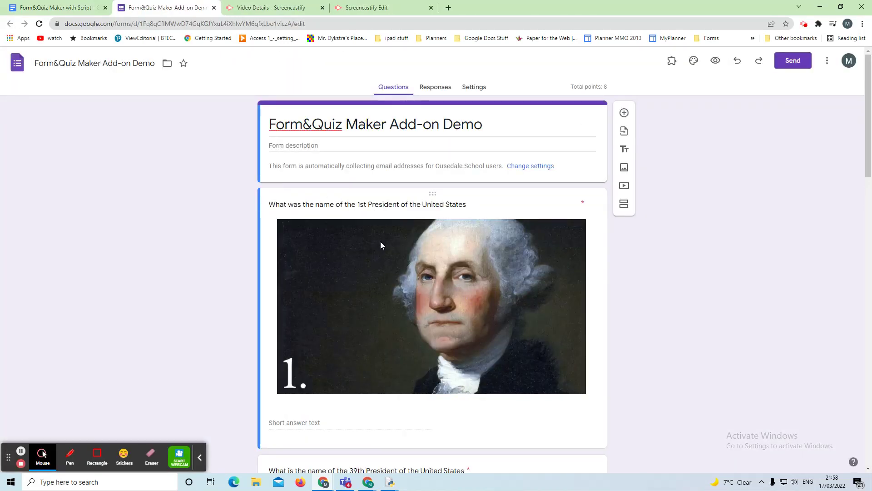
Examine the 1st President question's image and its answer key, including accepted answers, points and feedback, and close the key
scroll(353, 243, down, 2)
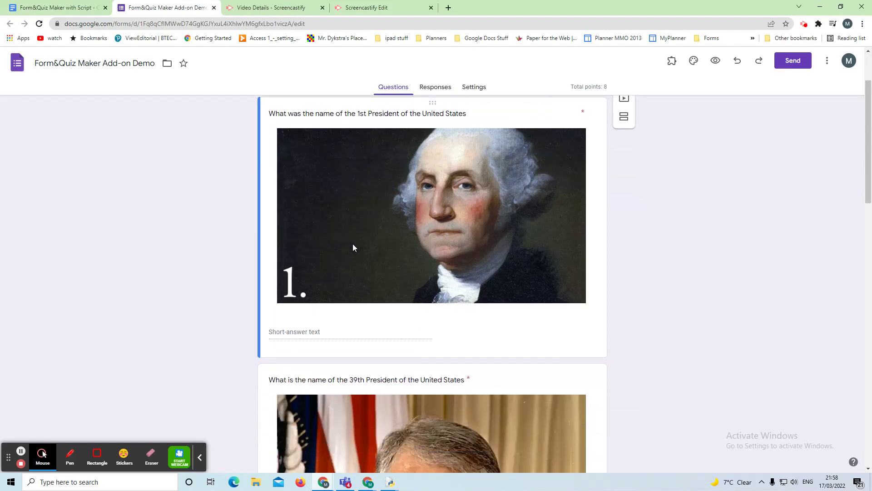
click(336, 349)
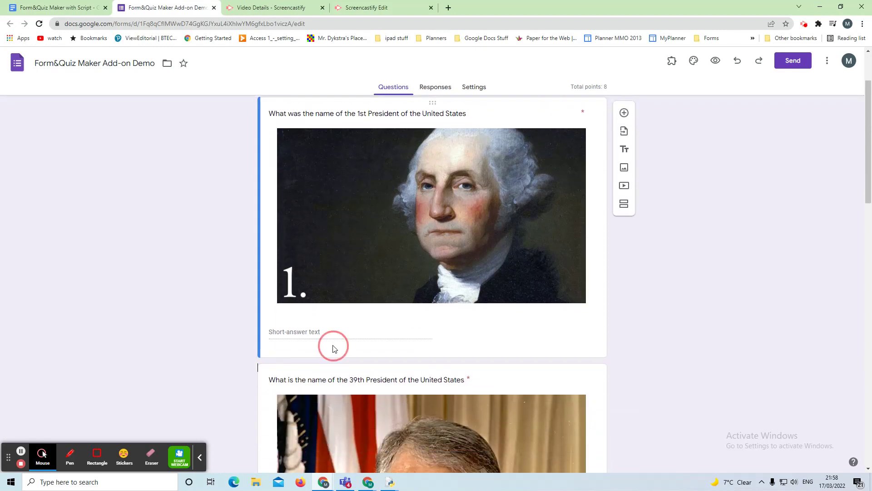
scroll(377, 354, down, 1)
scroll(378, 354, down, 2)
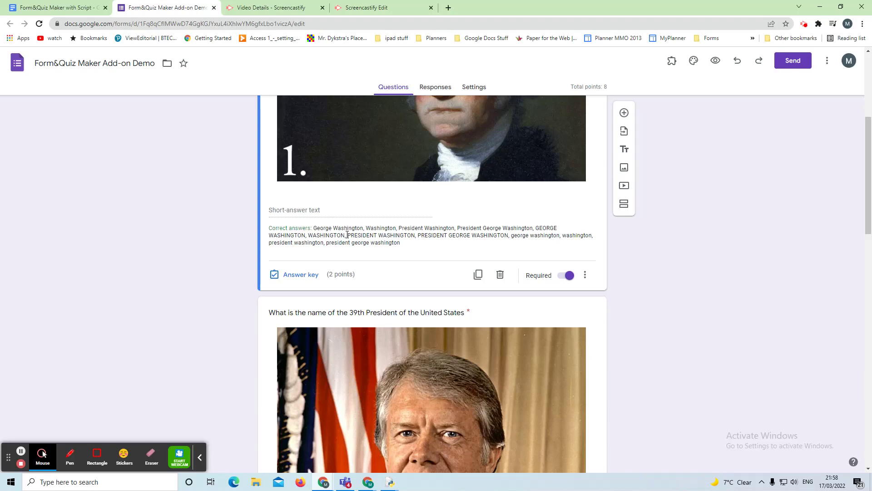
click(298, 275)
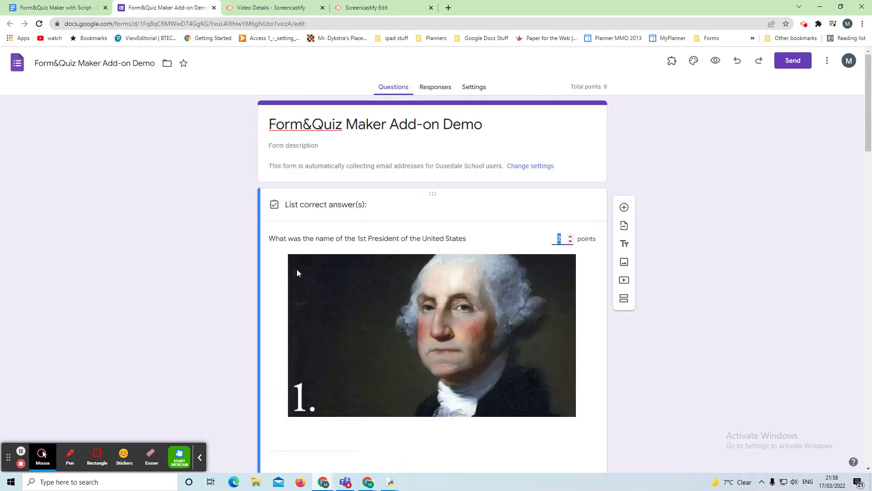
scroll(326, 372, down, 6)
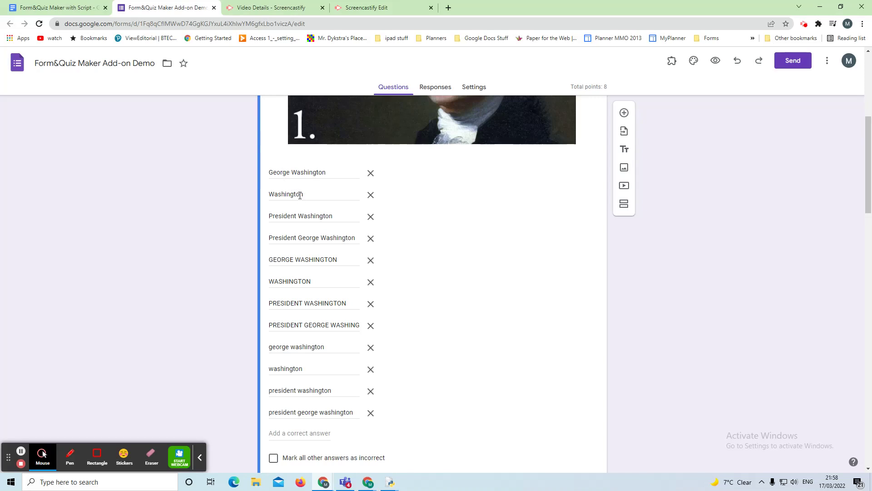
scroll(350, 220, down, 3)
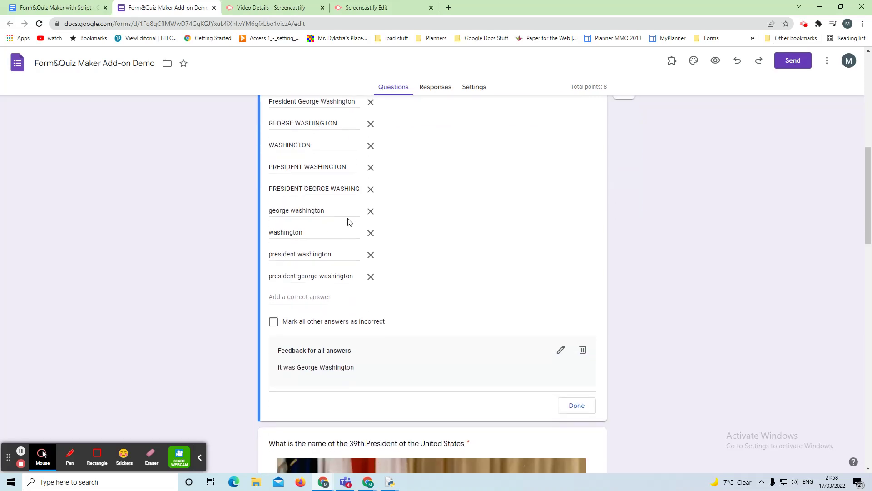
scroll(343, 220, up, 2)
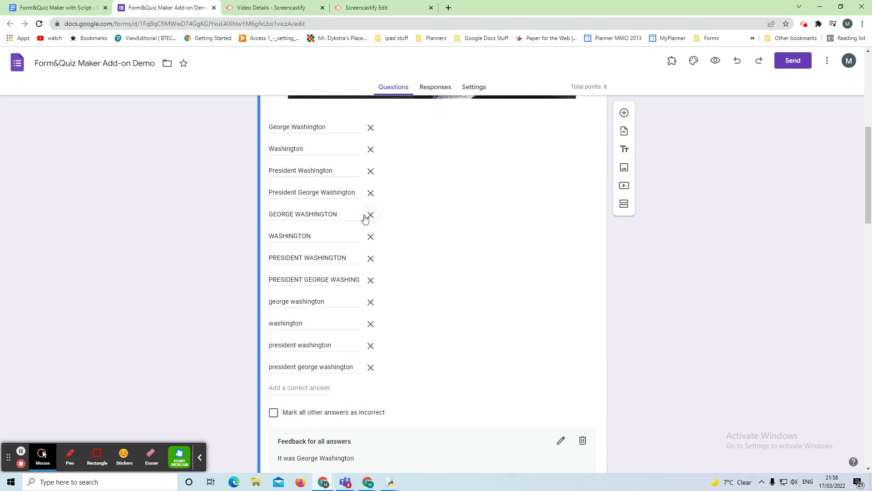
scroll(430, 234, down, 3)
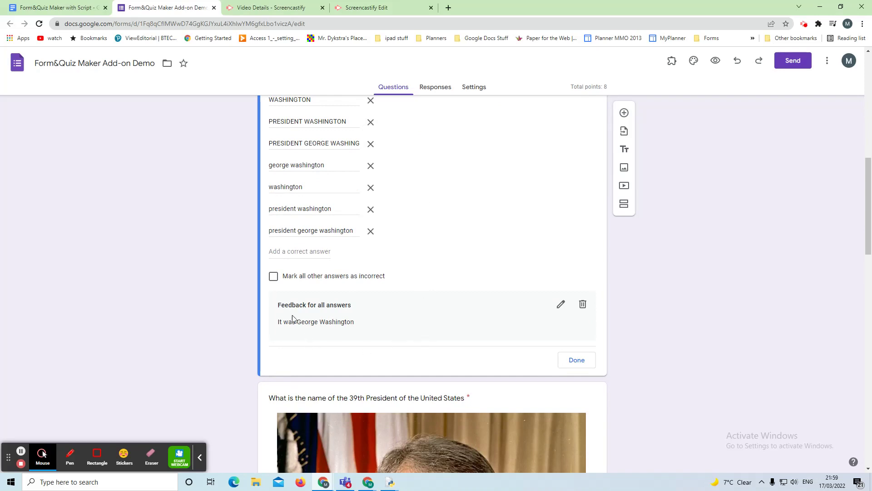
click(576, 361)
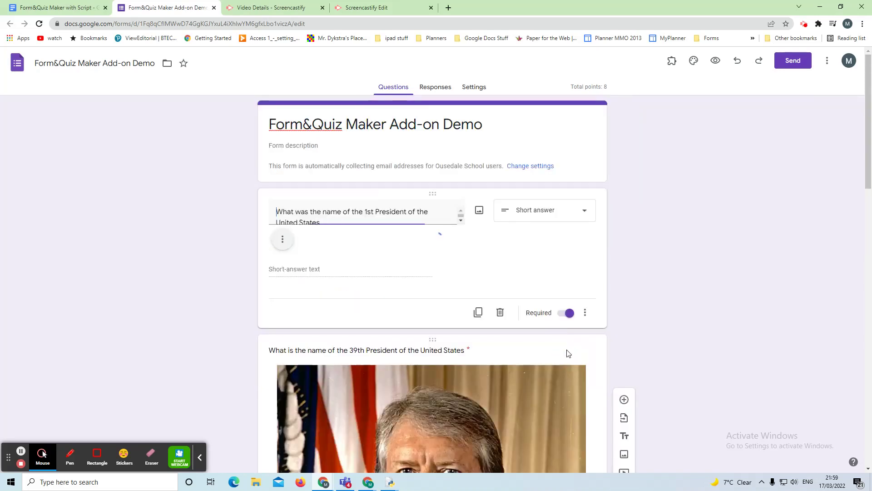
Examine the 39th President question's image, answer options, marked correct answer and points in the form editor
scroll(337, 314, down, 3)
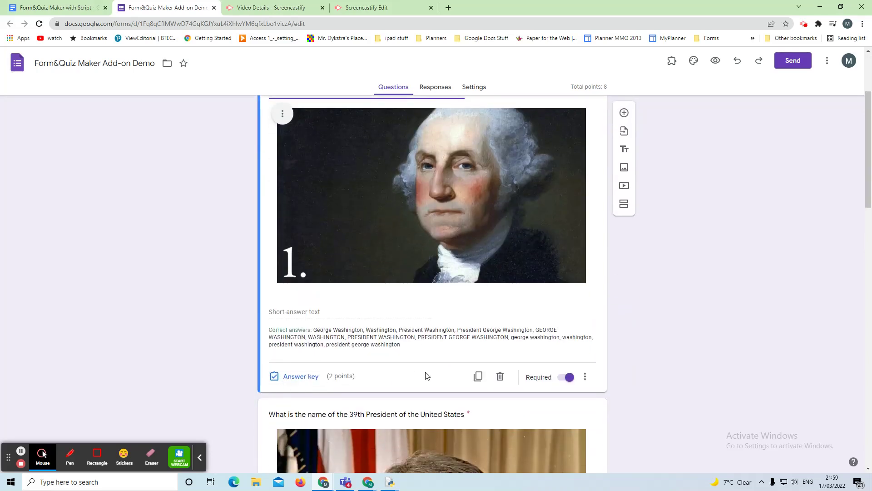
scroll(395, 313, down, 7)
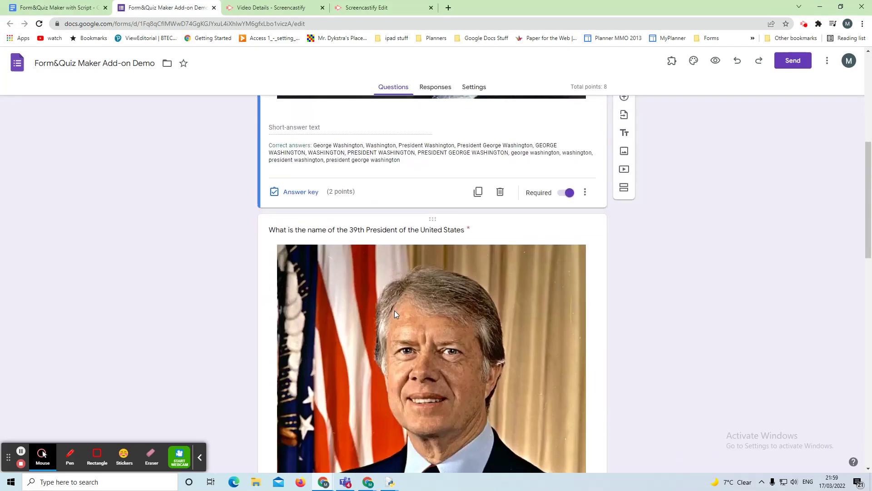
scroll(361, 312, down, 5)
scroll(363, 302, up, 7)
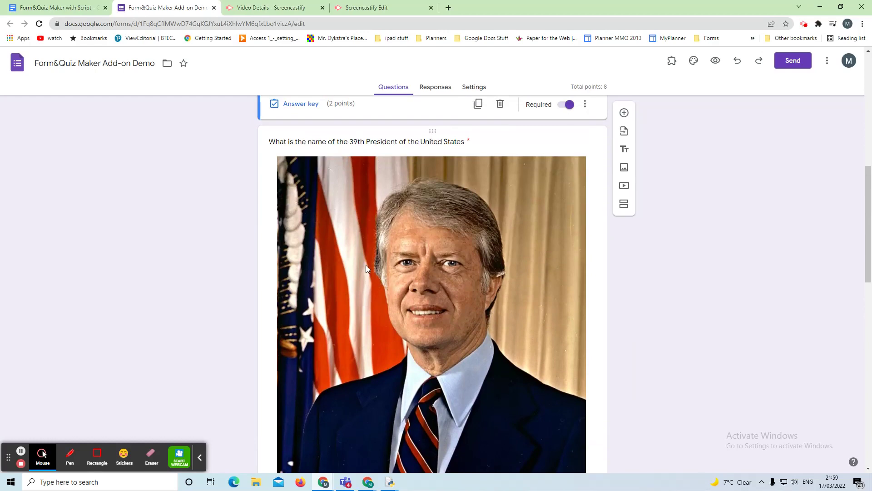
scroll(335, 284, down, 7)
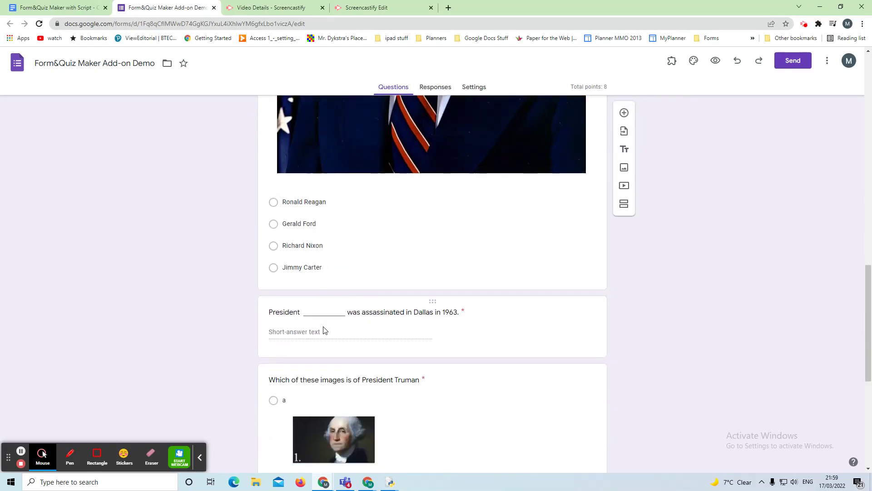
click(349, 245)
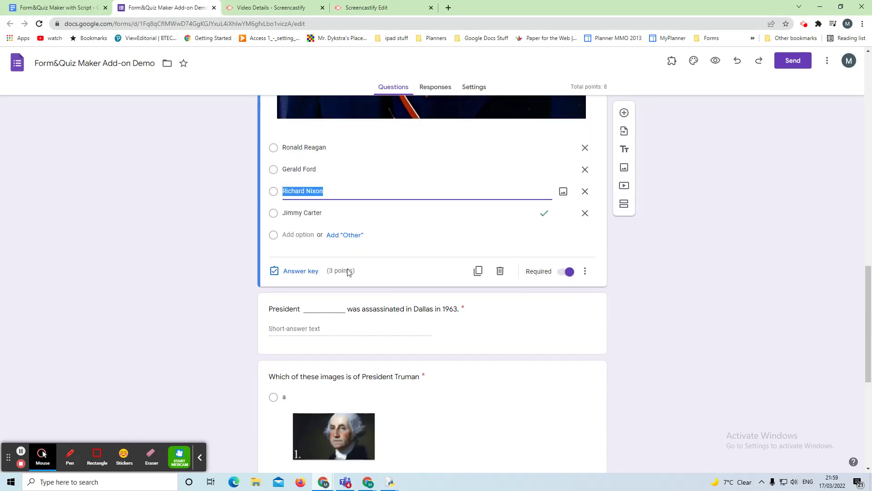
Check the accepted answers and points of the Dallas 1963 question and the image options of the President Truman question
scroll(432, 282, down, 4)
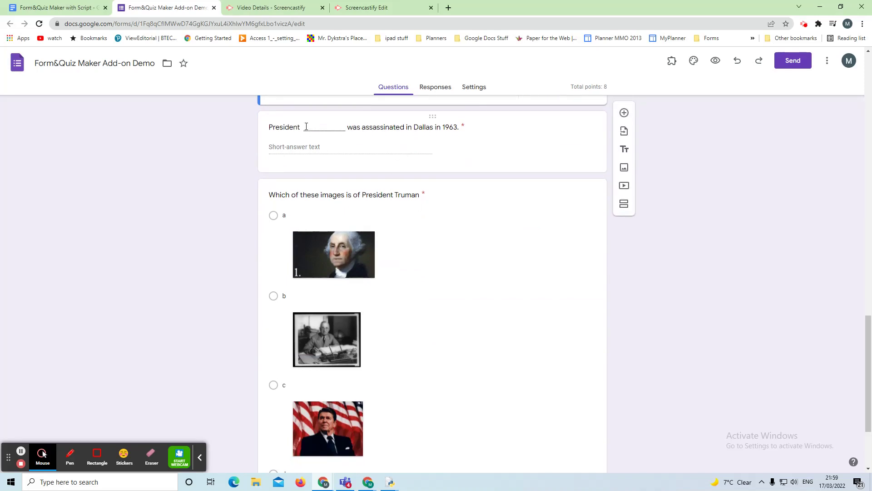
scroll(373, 187, up, 1)
scroll(373, 187, up, 1)
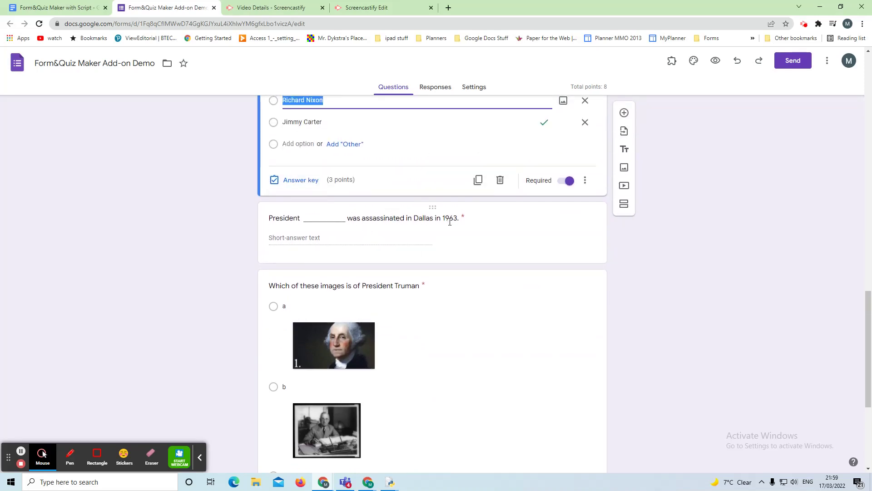
click(336, 239)
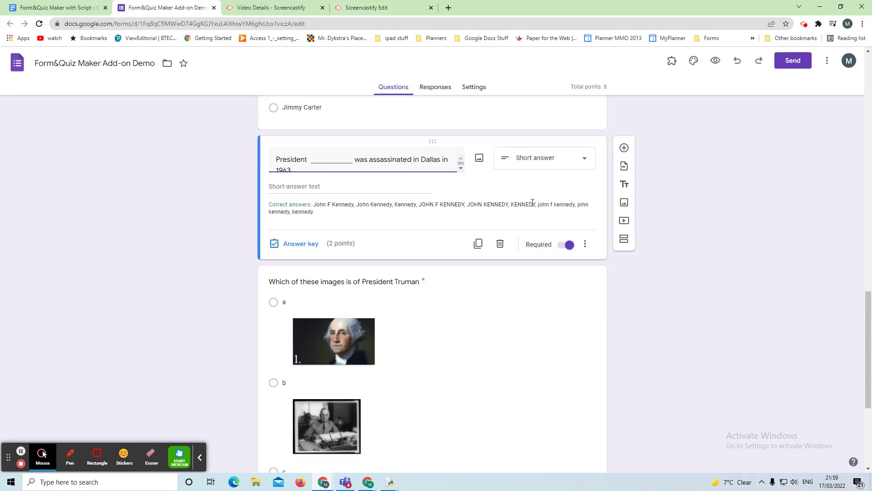
scroll(491, 291, down, 5)
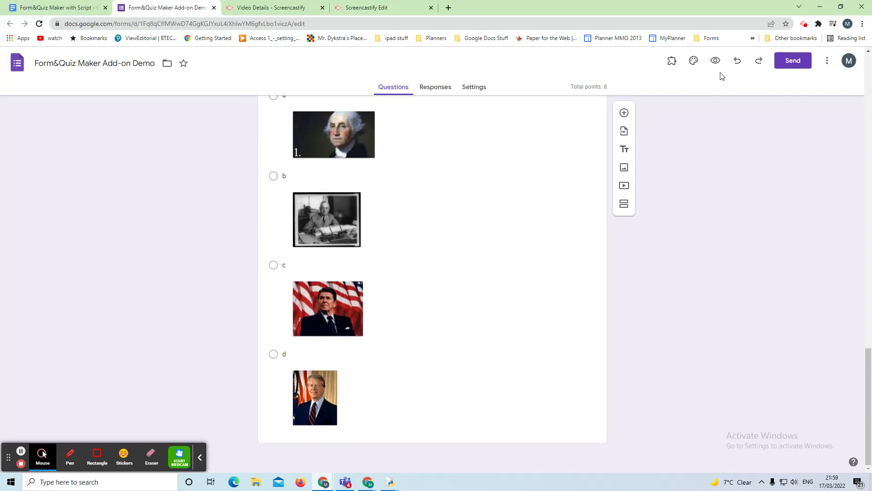
Return to the quiz document and open the respondent view through the Published form link at its end
click(69, 7)
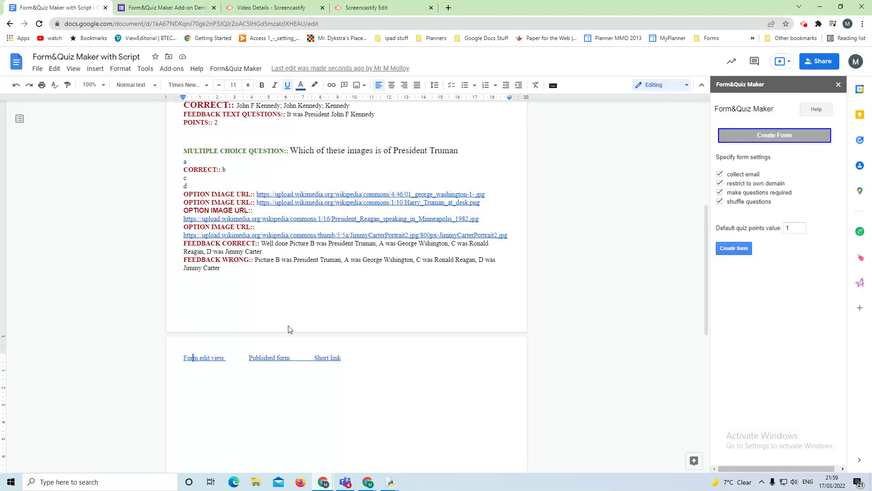
click(265, 359)
click(289, 370)
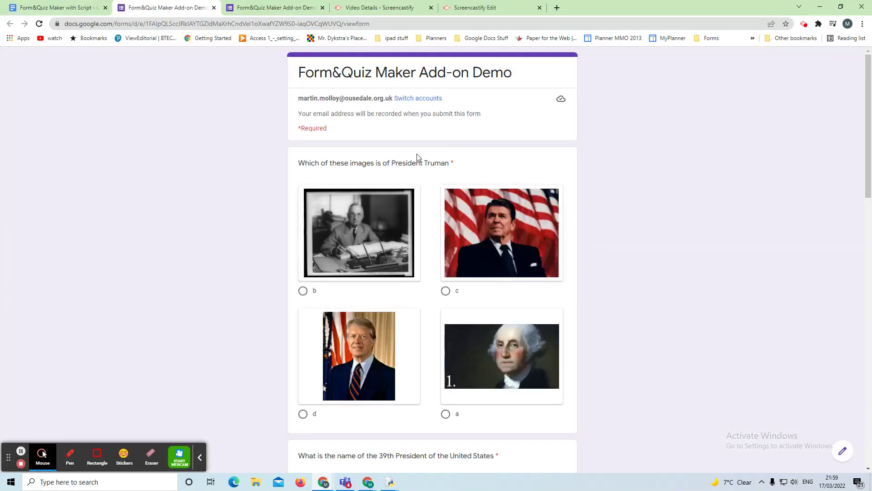
Review the published quiz's question order, images and answer options as respondents see them
scroll(435, 222, down, 3)
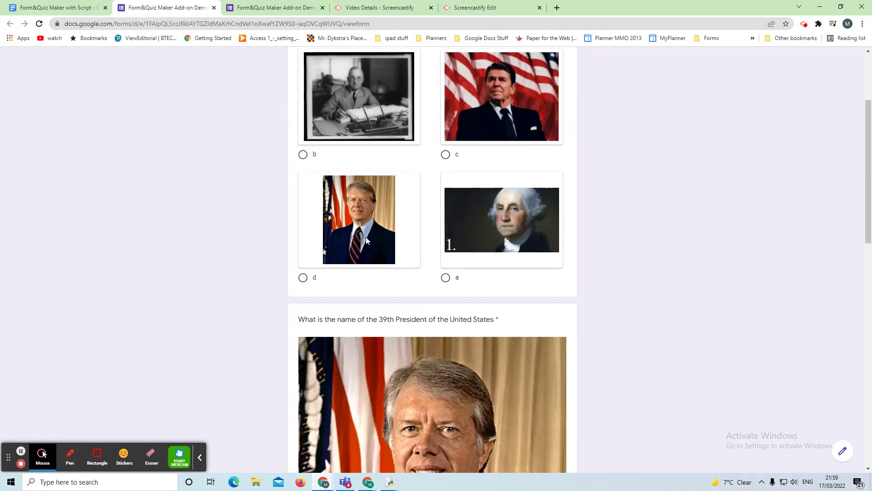
scroll(266, 231, down, 10)
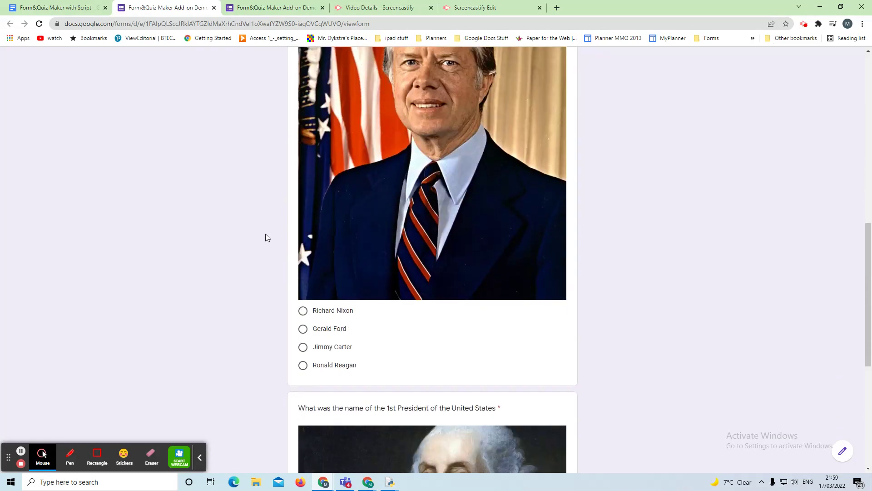
scroll(265, 233, down, 3)
scroll(266, 235, up, 12)
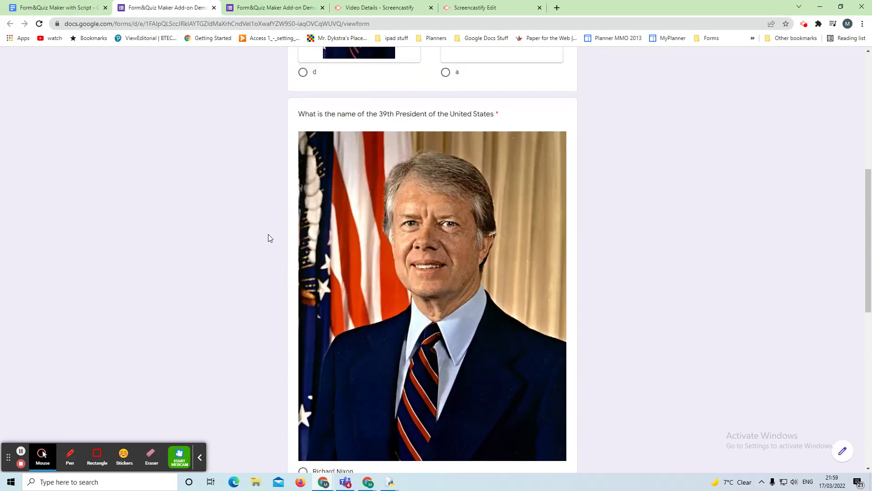
scroll(268, 235, up, 3)
Return to the quiz document, remove all markups through the add-on's Document Setup and look over the cleaned text
click(45, 9)
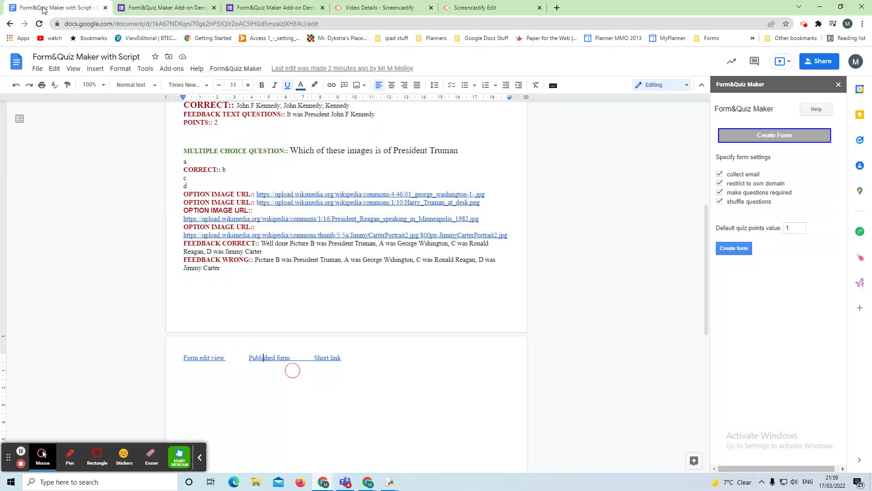
scroll(347, 355, up, 7)
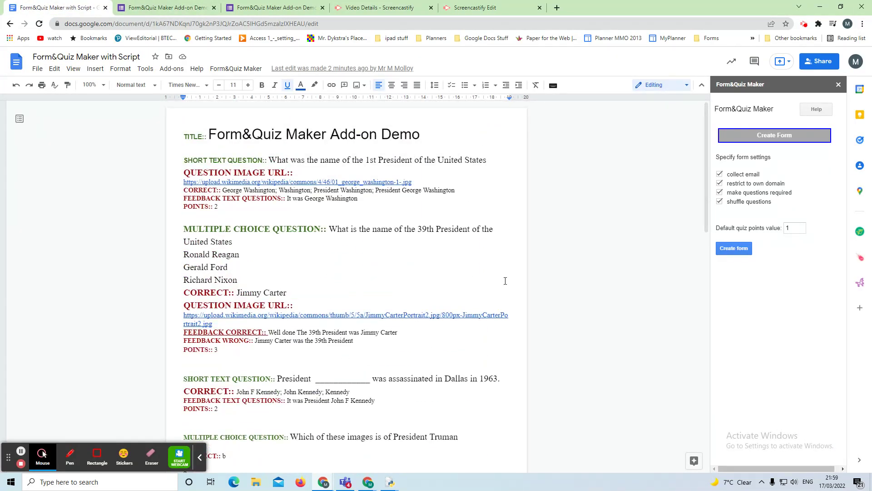
click(781, 135)
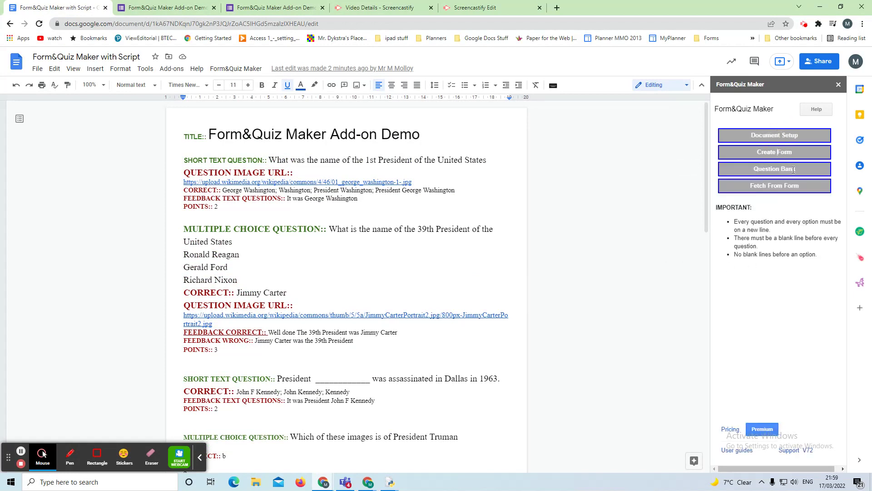
click(797, 154)
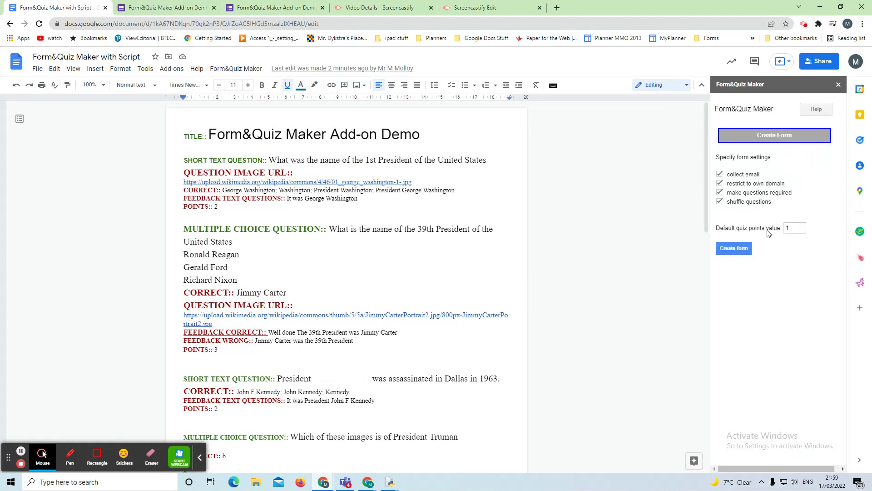
click(778, 135)
click(779, 136)
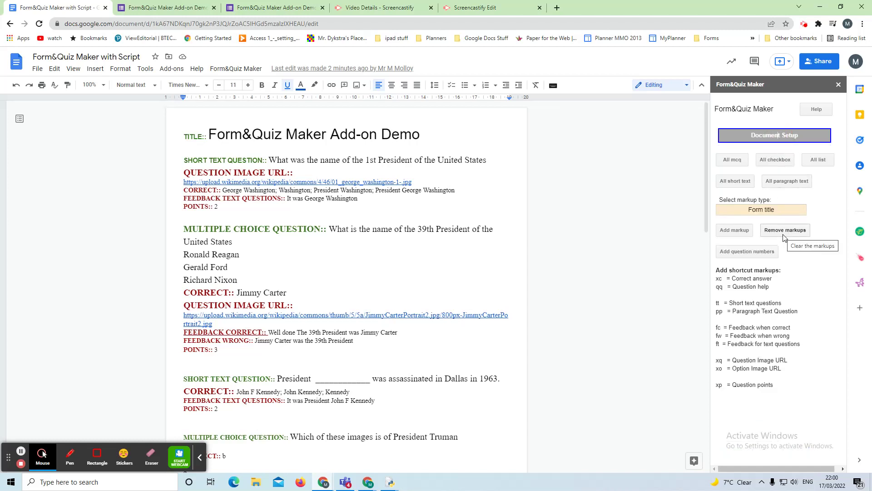
click(784, 236)
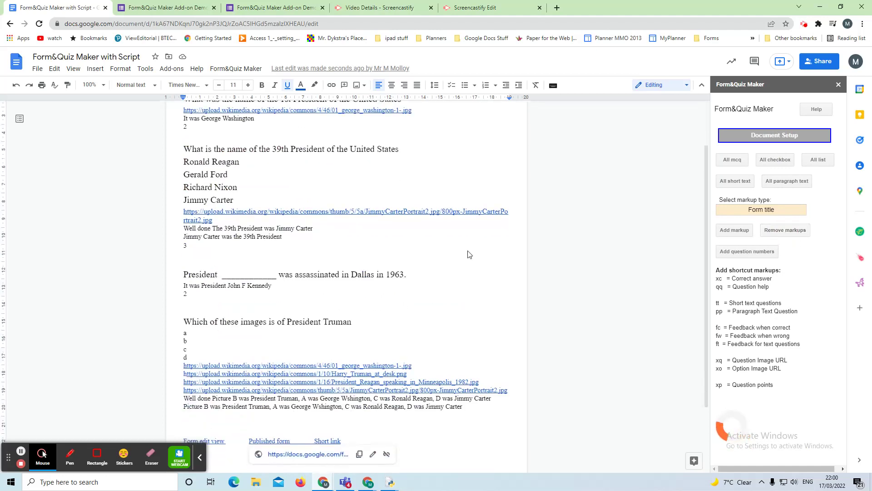
scroll(482, 257, up, 2)
scroll(493, 257, down, 3)
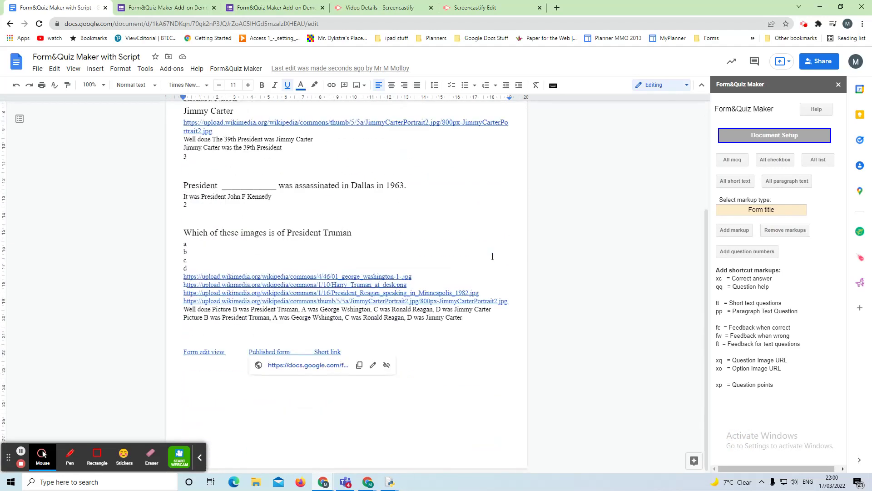
scroll(493, 254, up, 3)
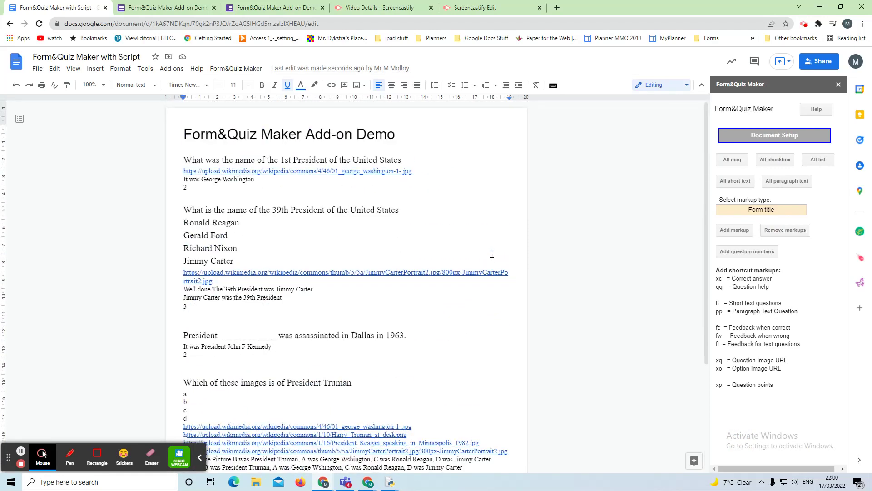